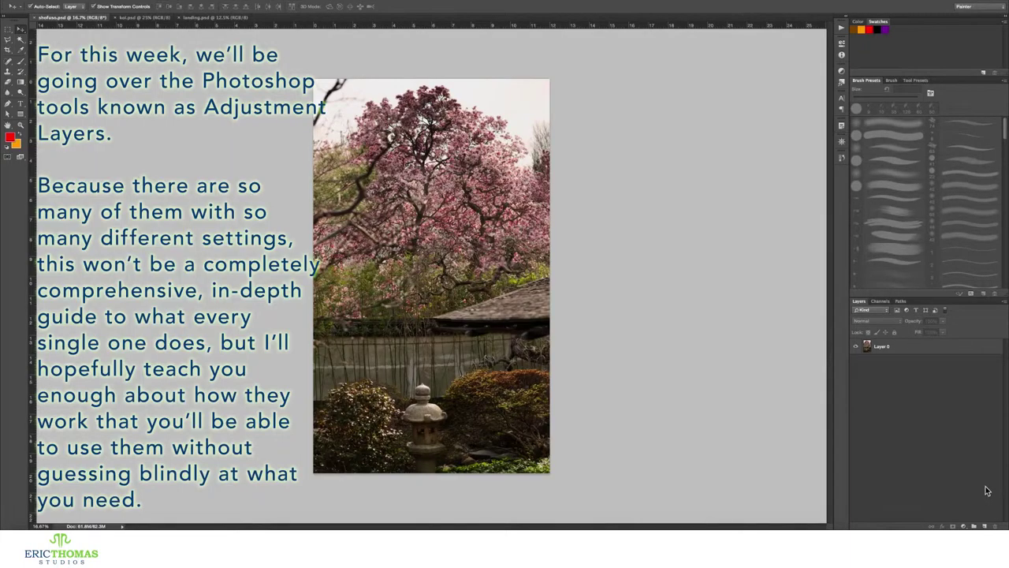
Add a Solid Color fill layer over the garden photo, set to dark teal
{"action": "left_click", "coordinate": [964, 526]}
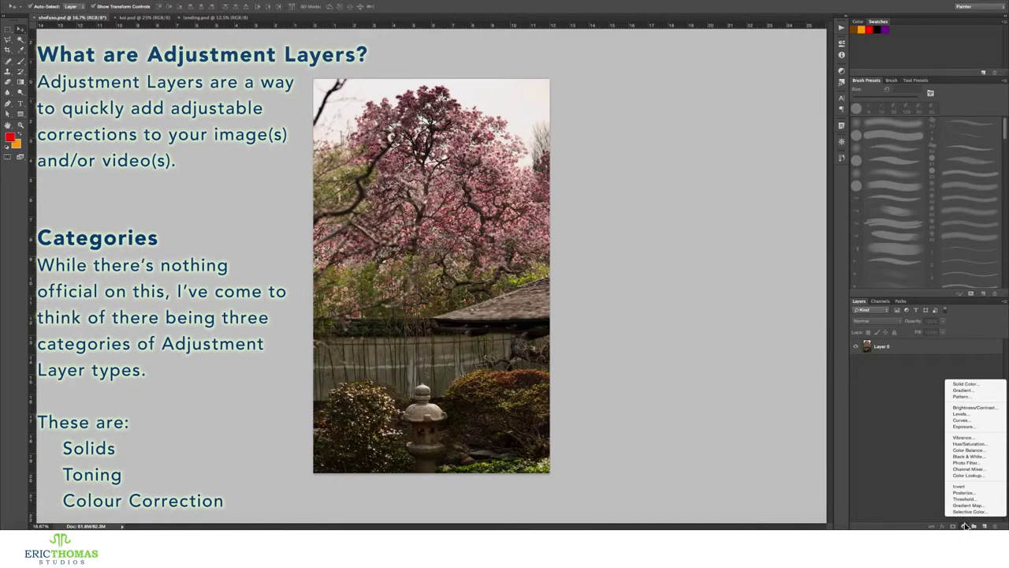
{"action": "left_click", "coordinate": [965, 526]}
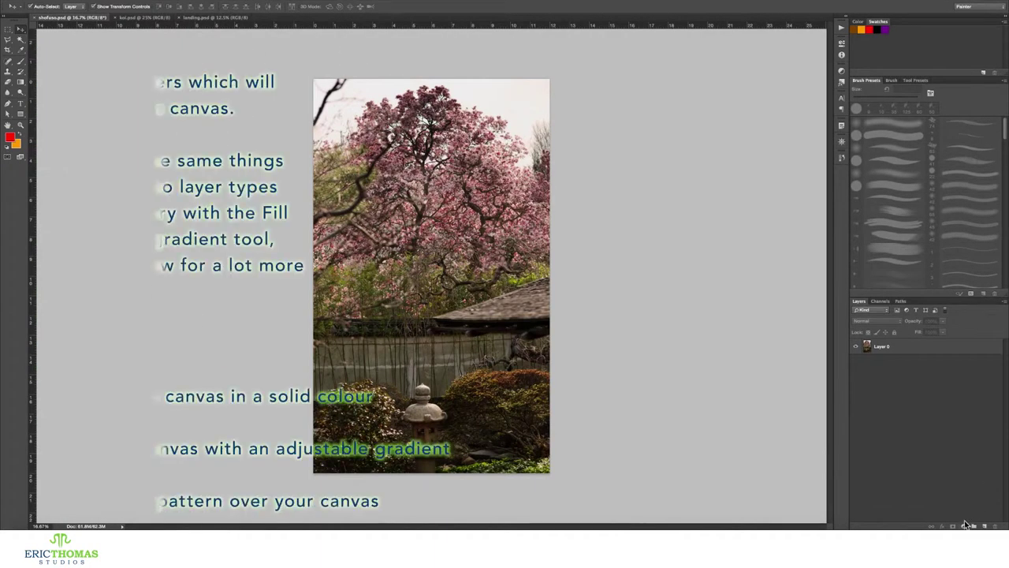
{"action": "left_click", "coordinate": [963, 526]}
{"action": "left_click", "coordinate": [985, 385]}
{"action": "left_click", "coordinate": [588, 397]}
{"action": "left_click_drag", "start_coordinate": [554, 377], "coordinate": [520, 377]}
{"action": "left_click", "coordinate": [661, 324]}
{"action": "double_click", "coordinate": [870, 347]}
{"action": "left_click", "coordinate": [661, 324]}
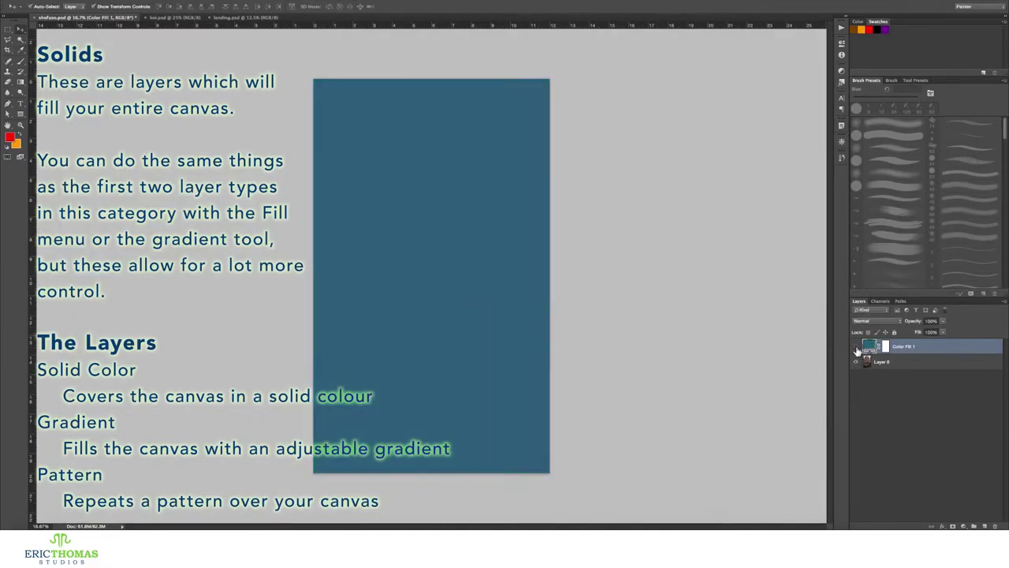
Hide the teal fill, then add a reversed, Reflected copper Gradient fill layer and hide it
{"action": "left_click", "coordinate": [856, 347]}
{"action": "left_click", "coordinate": [964, 526]}
{"action": "left_click", "coordinate": [906, 395]}
{"action": "left_click", "coordinate": [525, 208]}
{"action": "left_click", "coordinate": [489, 244]}
{"action": "left_click", "coordinate": [550, 210]}
{"action": "double_click", "coordinate": [868, 345]}
{"action": "left_click", "coordinate": [487, 269]}
{"action": "left_click", "coordinate": [489, 227]}
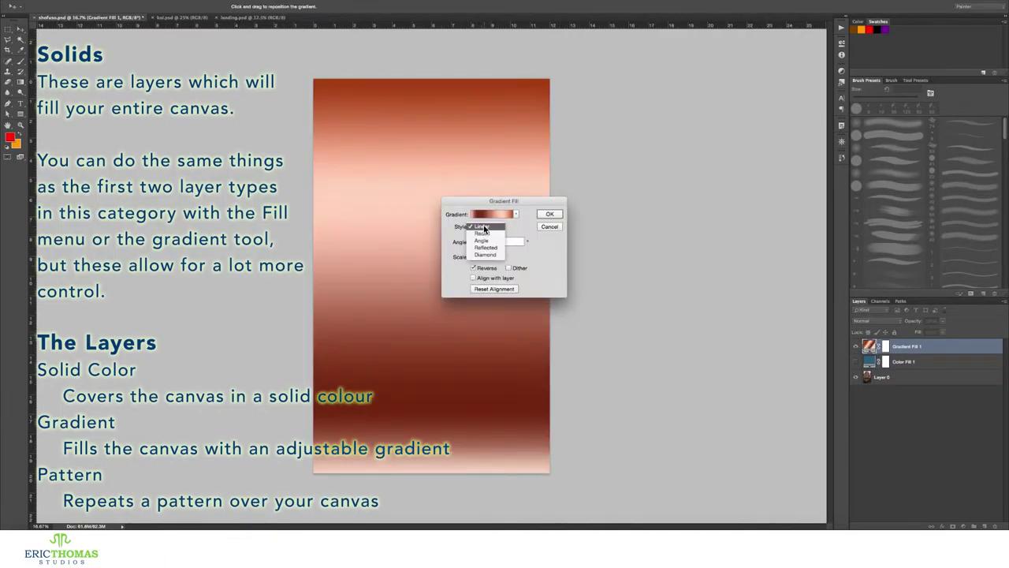
{"action": "left_click", "coordinate": [484, 250]}
{"action": "left_click", "coordinate": [550, 214]}
{"action": "left_click", "coordinate": [856, 347]}
Add a Pattern fill layer using a pattern from a replaced pattern set, with enlarged scale
{"action": "left_click", "coordinate": [963, 526]}
{"action": "left_click", "coordinate": [963, 400]}
{"action": "left_click", "coordinate": [464, 249]}
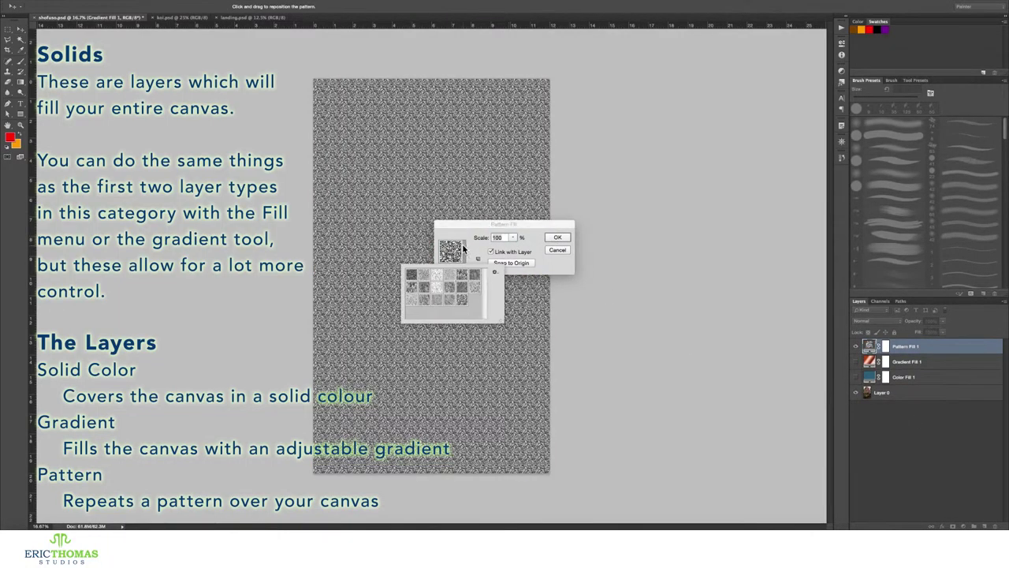
{"action": "left_click", "coordinate": [451, 275]}
{"action": "left_click", "coordinate": [495, 271]}
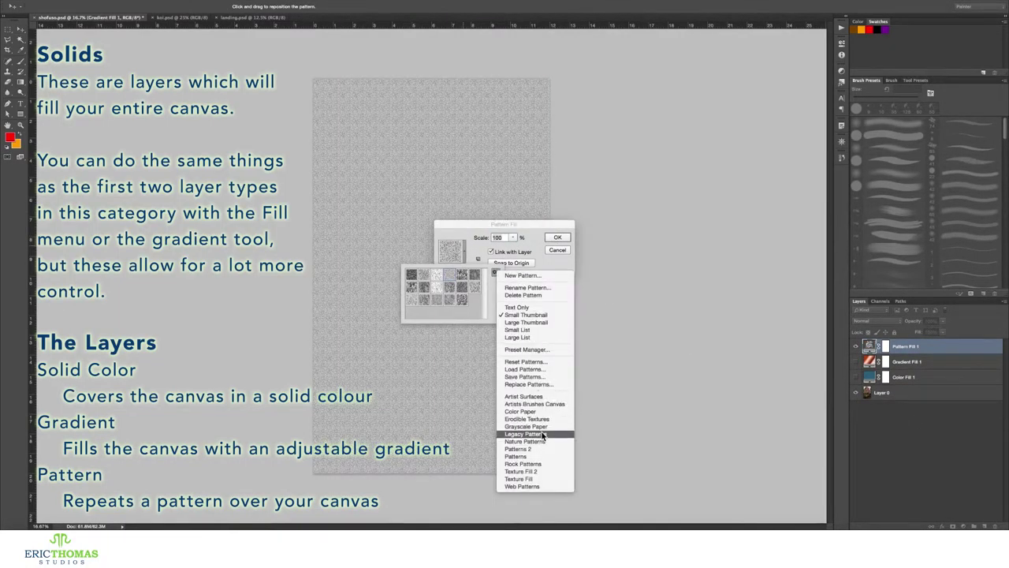
{"action": "left_click", "coordinate": [520, 411]}
{"action": "left_click", "coordinate": [578, 162]}
{"action": "left_click", "coordinate": [428, 275]}
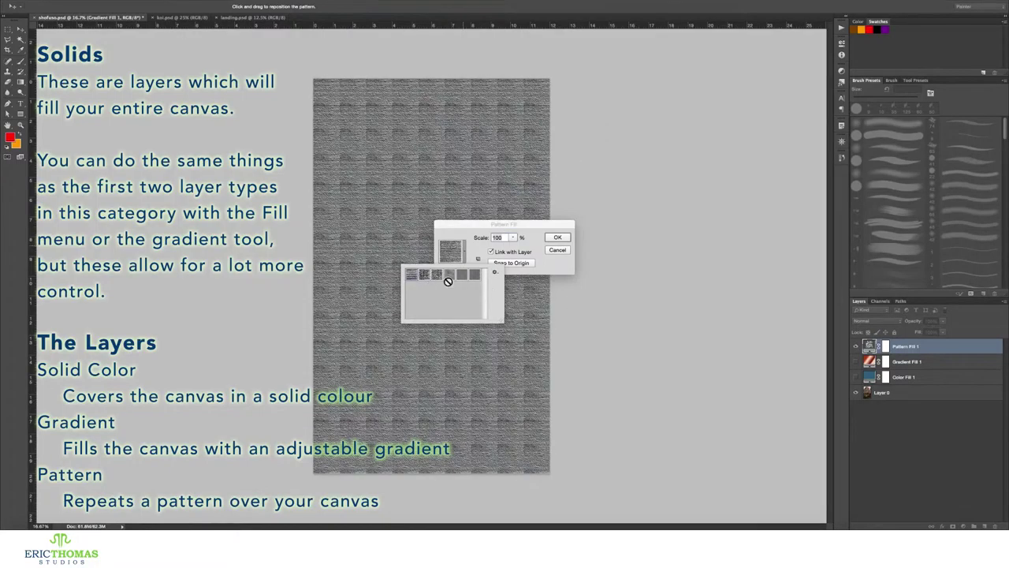
{"action": "double_click", "coordinate": [428, 275]}
{"action": "left_click_drag", "start_coordinate": [513, 237], "coordinate": [524, 251]}
{"action": "key", "text": "Return"}
Show the gradient fill layer again and set its blend mode to Overlay
{"action": "left_click", "coordinate": [867, 321]}
{"action": "left_click", "coordinate": [882, 418]}
{"action": "left_click", "coordinate": [855, 361]}
{"action": "left_click", "coordinate": [907, 361]}
{"action": "left_click", "coordinate": [868, 321]}
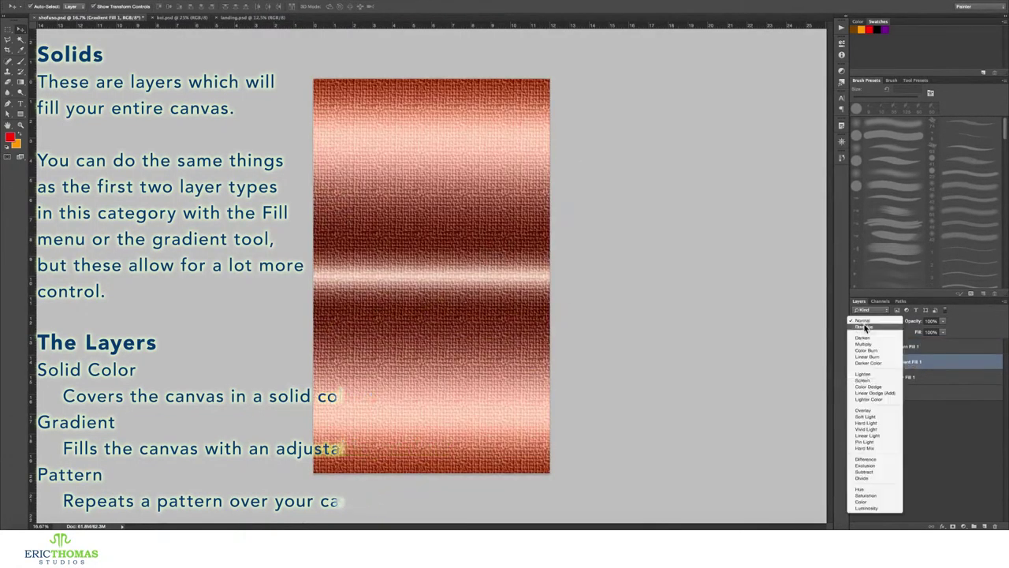
{"action": "left_click", "coordinate": [868, 407]}
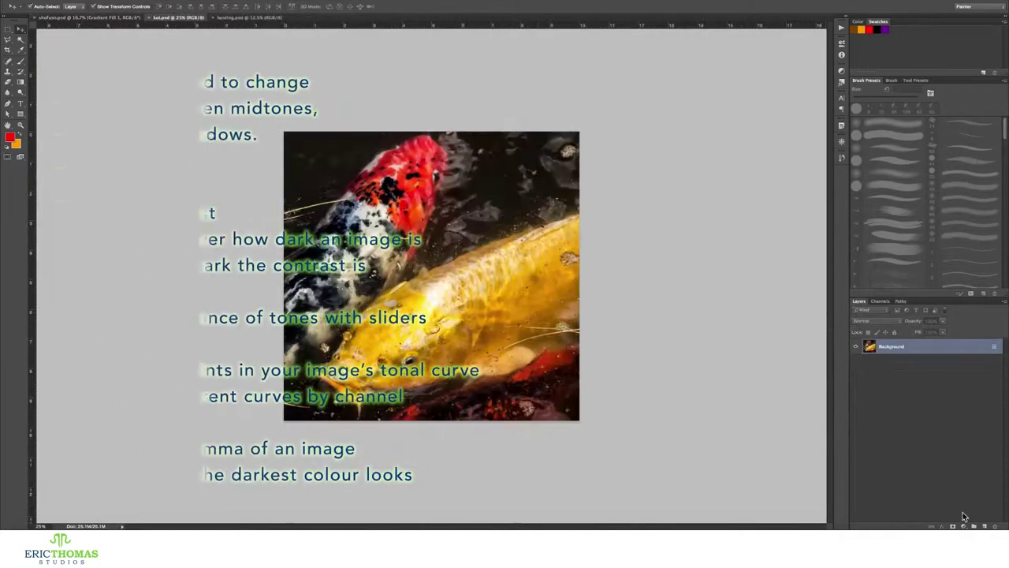
Darken the koi with maximum contrast, then add a Levels layer removing the green cast
{"action": "mouse_move", "coordinate": [796, 99]}
{"action": "left_mouse_down"}
{"action": "mouse_move", "coordinate": [820, 100]}
{"action": "mouse_move", "coordinate": [779, 82]}
{"action": "left_mouse_up"}
{"action": "left_click", "coordinate": [963, 526]}
{"action": "left_click", "coordinate": [962, 413]}
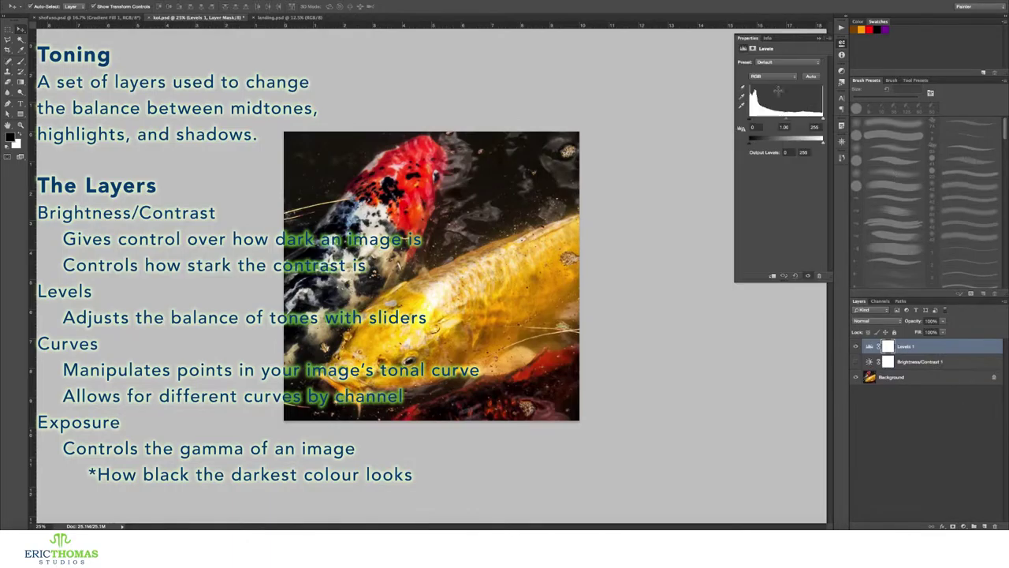
{"action": "key", "text": "alt+3"}
{"action": "key", "text": "alt+4"}
{"action": "left_click_drag", "start_coordinate": [824, 122], "coordinate": [779, 125]}
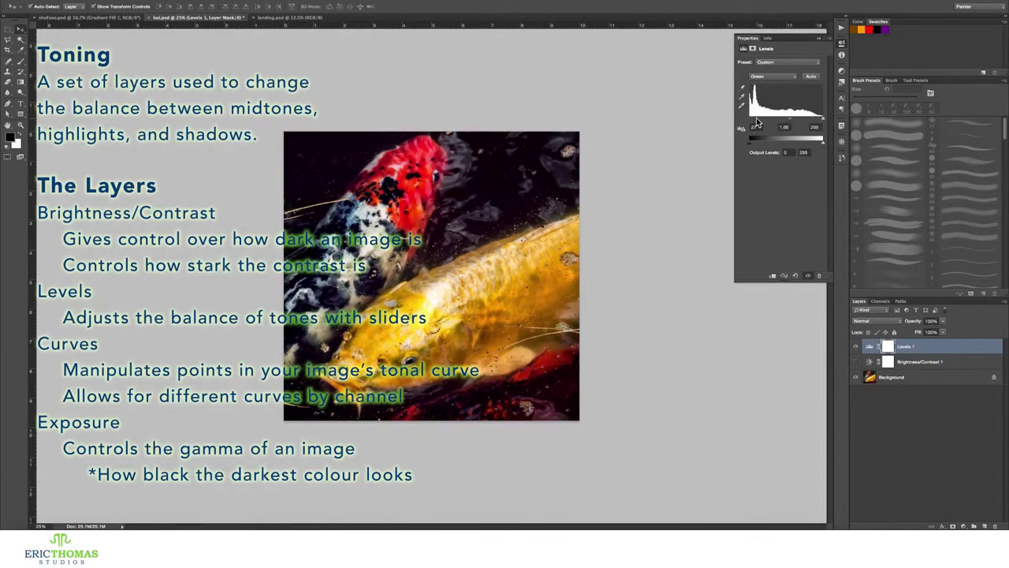
{"action": "key", "text": "alt+5"}
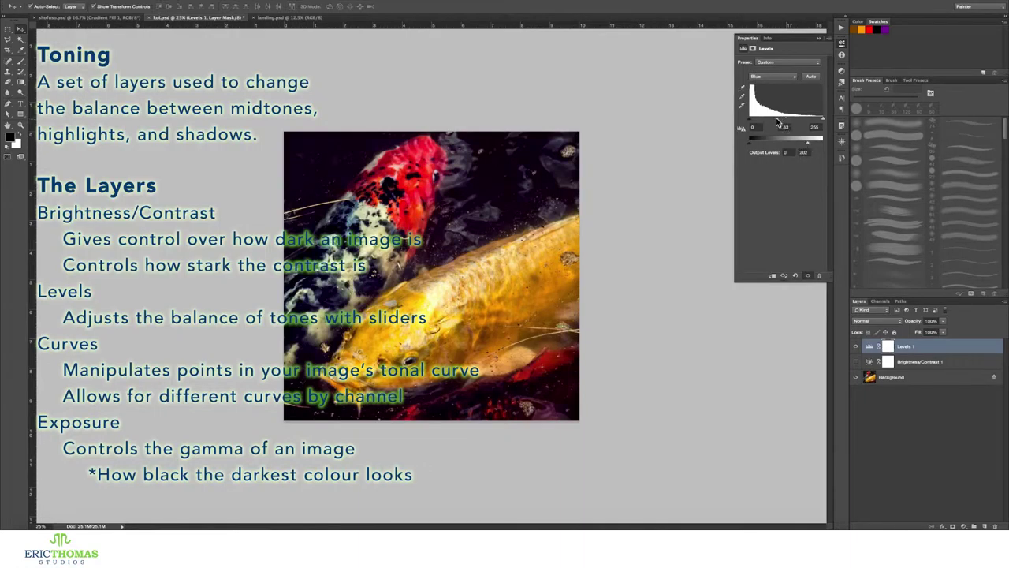
Add a Curves layer with a raised red curve, finishing on the Strong Contrast preset
{"action": "left_click", "coordinate": [963, 525]}
{"action": "left_click", "coordinate": [968, 421]}
{"action": "left_click", "coordinate": [787, 73]}
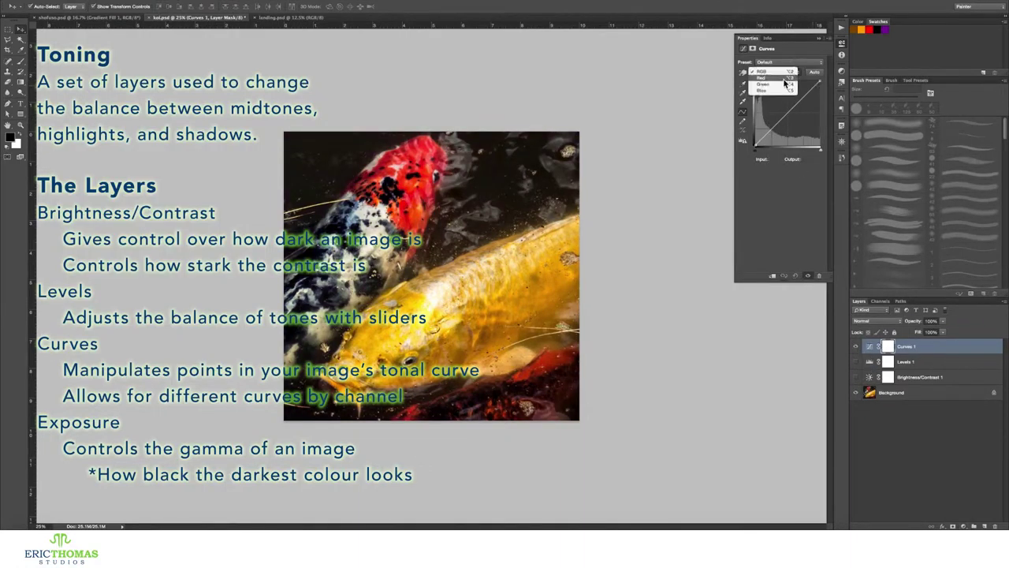
{"action": "left_click_drag", "start_coordinate": [774, 128], "coordinate": [774, 115]}
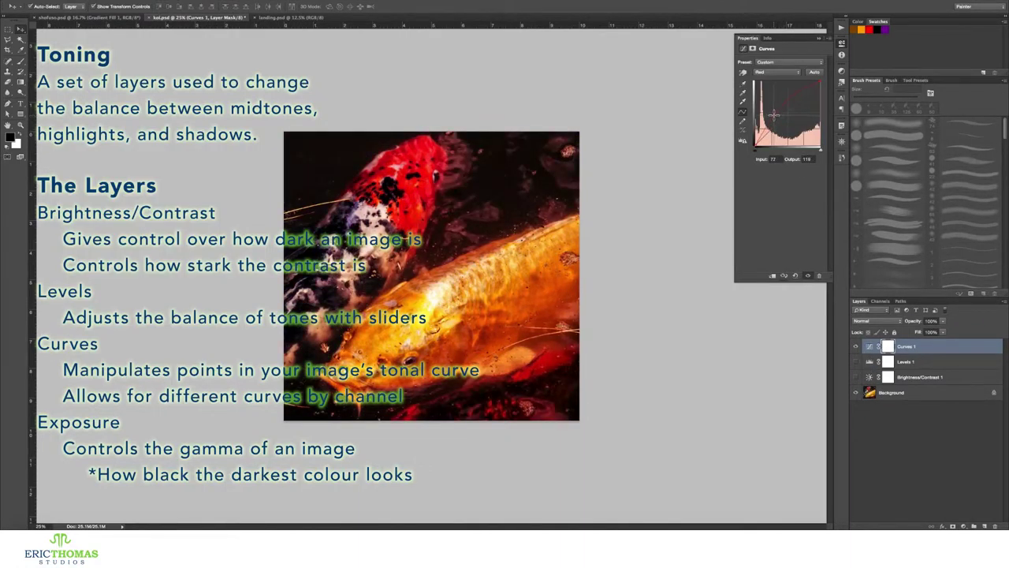
{"action": "left_click", "coordinate": [777, 63]}
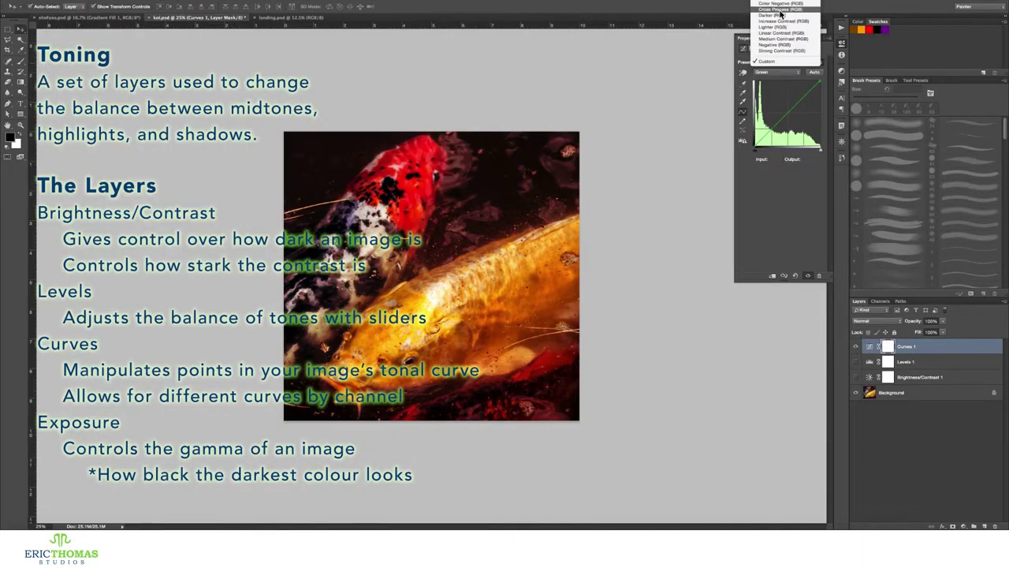
{"action": "left_click", "coordinate": [780, 22]}
{"action": "left_click", "coordinate": [788, 62]}
{"action": "left_click", "coordinate": [788, 88]}
{"action": "left_click", "coordinate": [789, 62]}
{"action": "left_click", "coordinate": [789, 88]}
Add an Exposure layer shifting the koi's exposure, offset and gamma
{"action": "left_click", "coordinate": [964, 526]}
{"action": "left_click", "coordinate": [977, 432]}
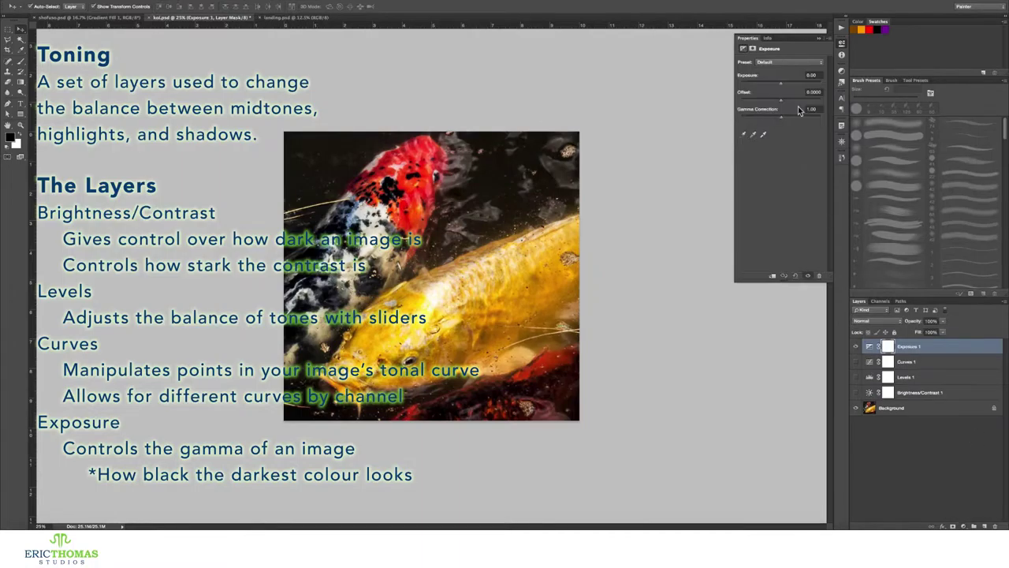
{"action": "left_click_drag", "start_coordinate": [780, 82], "coordinate": [799, 117]}
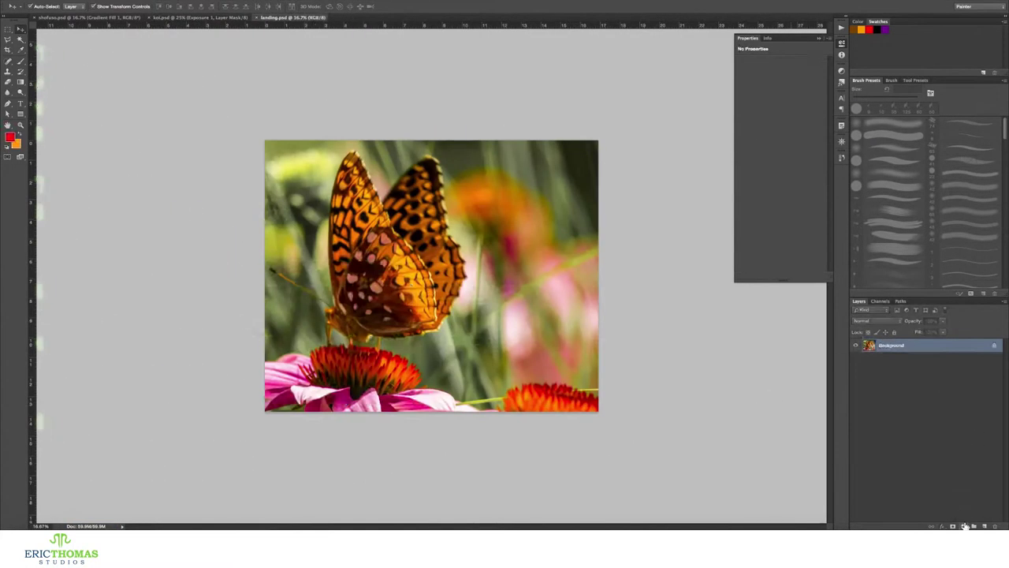
Add a Hue/Saturation layer boosting the blues and desaturating the butterfly's yellows
{"action": "left_click", "coordinate": [763, 73]}
{"action": "left_click", "coordinate": [780, 72]}
{"action": "left_click", "coordinate": [776, 78]}
{"action": "left_click", "coordinate": [776, 73]}
{"action": "left_click", "coordinate": [765, 55]}
{"action": "left_click_drag", "start_coordinate": [781, 108], "coordinate": [767, 108]}
Add a Color Balance layer pushing the shadows toward blue
{"action": "left_click", "coordinate": [964, 526]}
{"action": "left_click", "coordinate": [958, 451]}
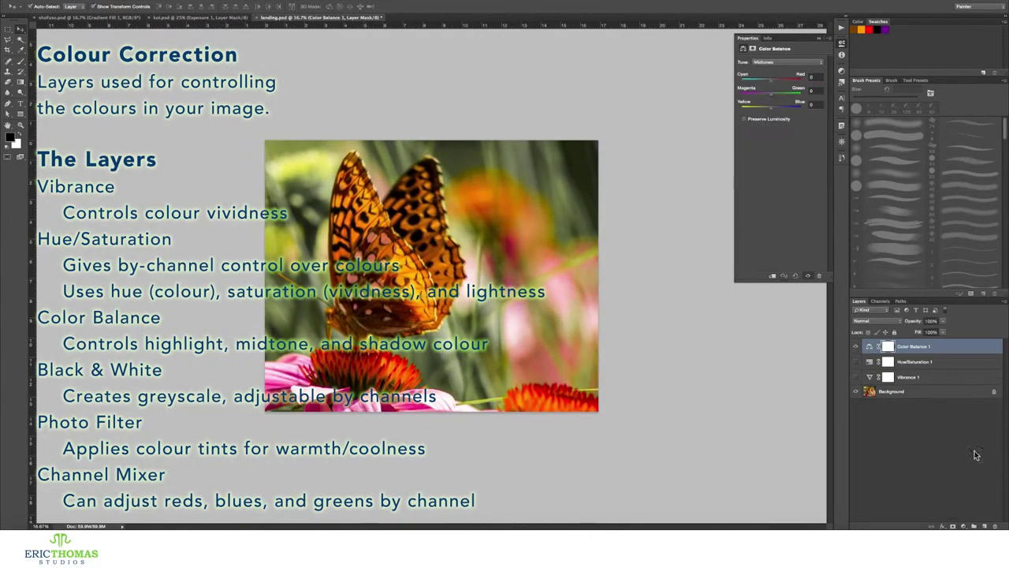
{"action": "left_click", "coordinate": [788, 62]}
{"action": "left_click_drag", "start_coordinate": [773, 108], "coordinate": [796, 110]}
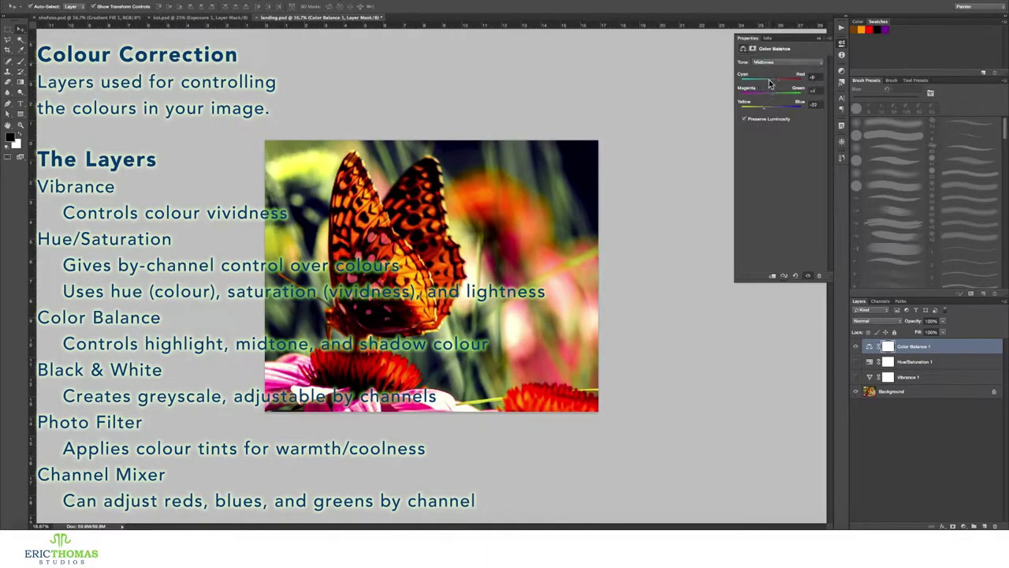
Add a hidden Black & White layer with High Contrast Red Filter, tweaking reds, yellows, magentas
{"action": "left_click", "coordinate": [963, 525]}
{"action": "left_click", "coordinate": [958, 459]}
{"action": "left_click", "coordinate": [789, 62]}
{"action": "left_click", "coordinate": [780, 118]}
{"action": "left_click", "coordinate": [789, 61]}
{"action": "left_click", "coordinate": [781, 85]}
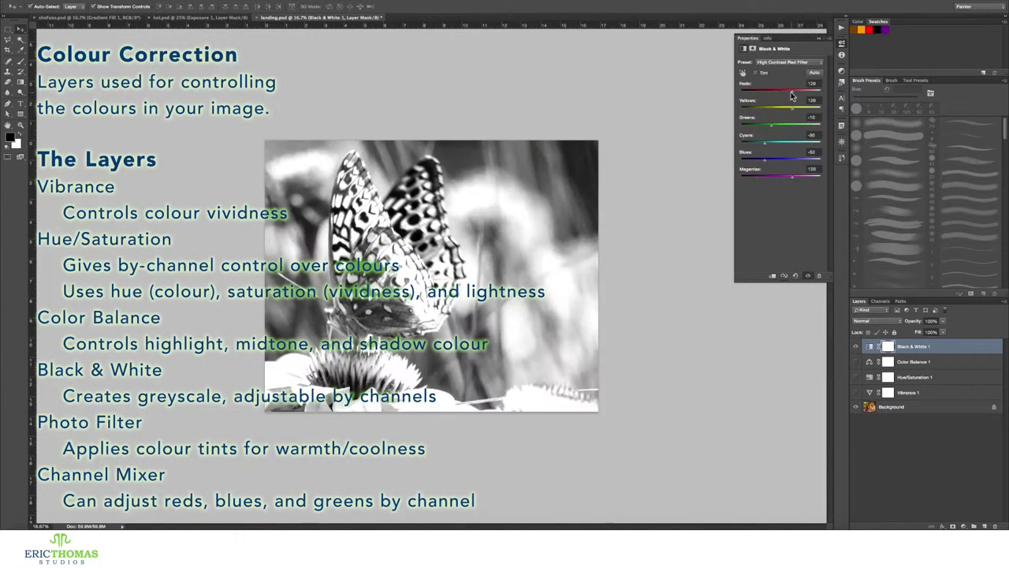
{"action": "left_click_drag", "start_coordinate": [781, 89], "coordinate": [782, 90]}
{"action": "left_click_drag", "start_coordinate": [791, 107], "coordinate": [787, 106]}
{"action": "left_click_drag", "start_coordinate": [791, 175], "coordinate": [795, 177]}
{"action": "left_click", "coordinate": [856, 347]}
Add a Photo Filter layer with a custom filter colour, then hide it
{"action": "left_click", "coordinate": [788, 61]}
{"action": "left_click", "coordinate": [741, 74]}
{"action": "left_click", "coordinate": [543, 387]}
{"action": "left_click", "coordinate": [660, 325]}
{"action": "left_click", "coordinate": [856, 347]}
Add a hidden Channel Mixer layer with a remixed black and white channel mix
{"action": "left_click", "coordinate": [963, 526]}
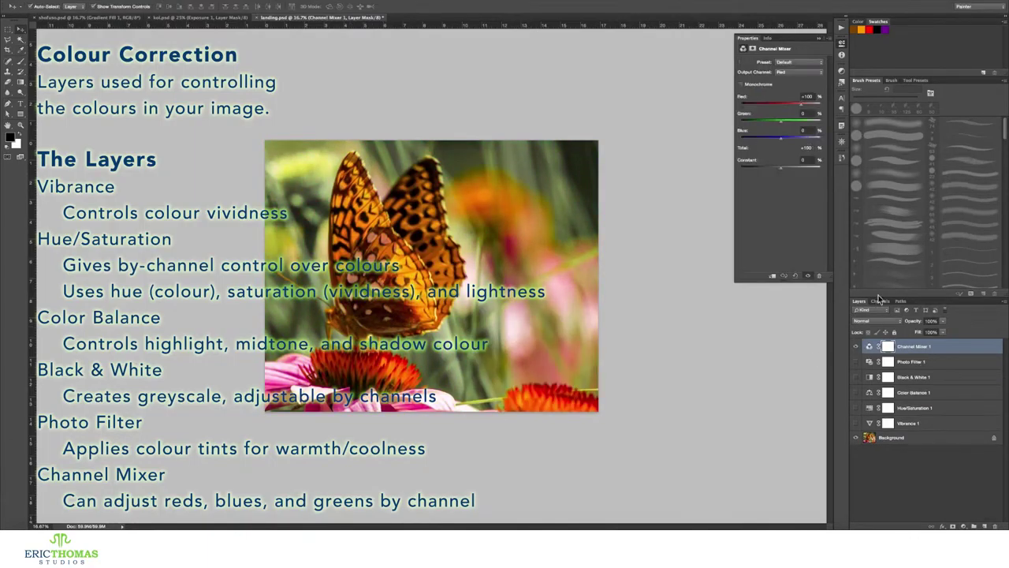
{"action": "left_click", "coordinate": [788, 62]}
{"action": "left_click", "coordinate": [788, 94]}
{"action": "left_click_drag", "start_coordinate": [801, 103], "coordinate": [793, 104]}
{"action": "left_click_drag", "start_coordinate": [803, 165], "coordinate": [784, 164]}
{"action": "left_click", "coordinate": [856, 347]}
Add a Color Lookup layer, trying Candlelight.CUBE before browsing the abstract looks
{"action": "left_click", "coordinate": [964, 526]}
{"action": "left_click", "coordinate": [796, 61]}
{"action": "left_click", "coordinate": [801, 265]}
{"action": "left_click", "coordinate": [796, 61]}
{"action": "left_click", "coordinate": [798, 78]}
{"action": "left_click", "coordinate": [796, 61]}
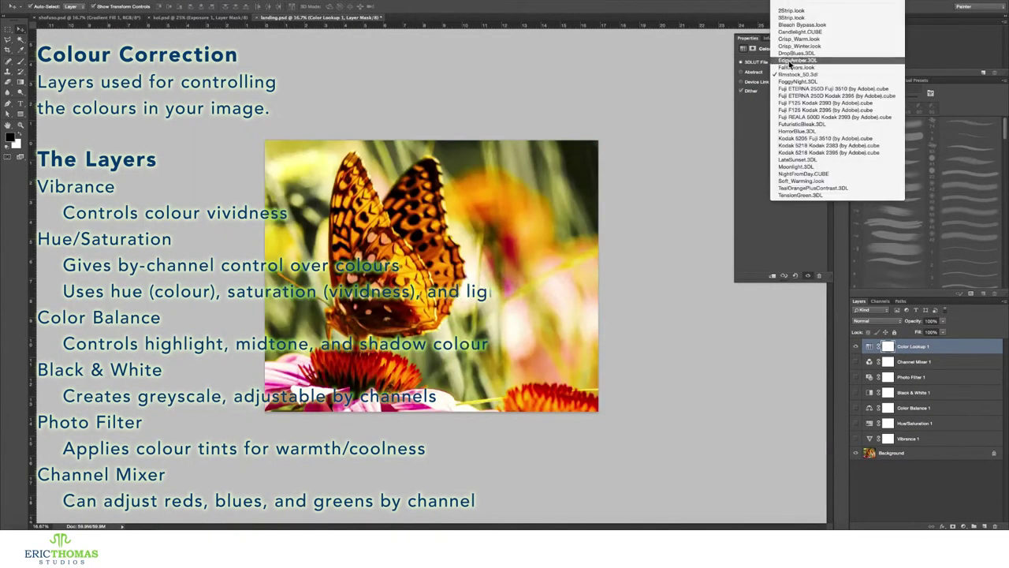
{"action": "left_click", "coordinate": [796, 72]}
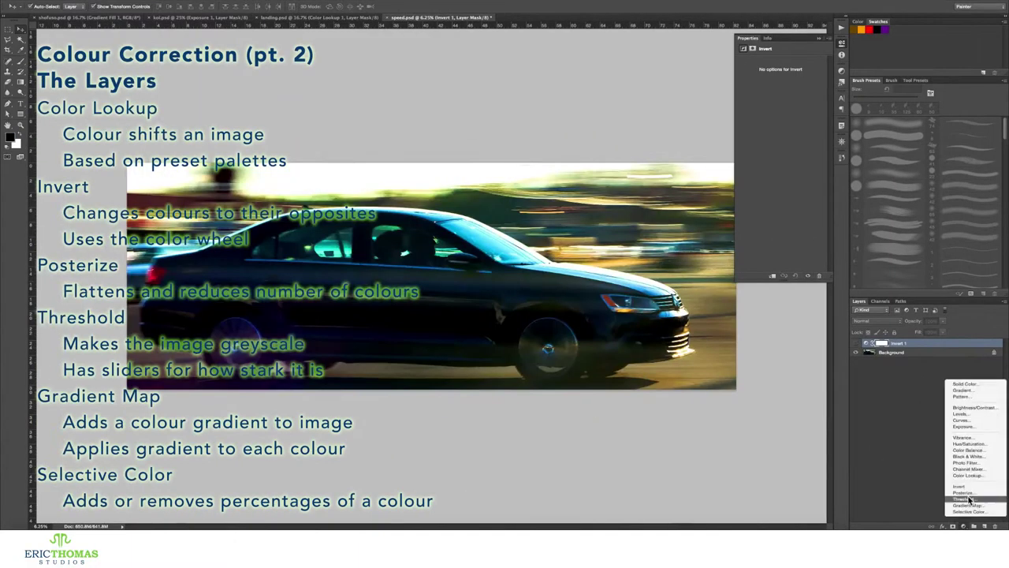
Add a Posterize layer with changed levels and a hidden, adjusted Threshold layer
{"action": "left_click", "coordinate": [963, 493]}
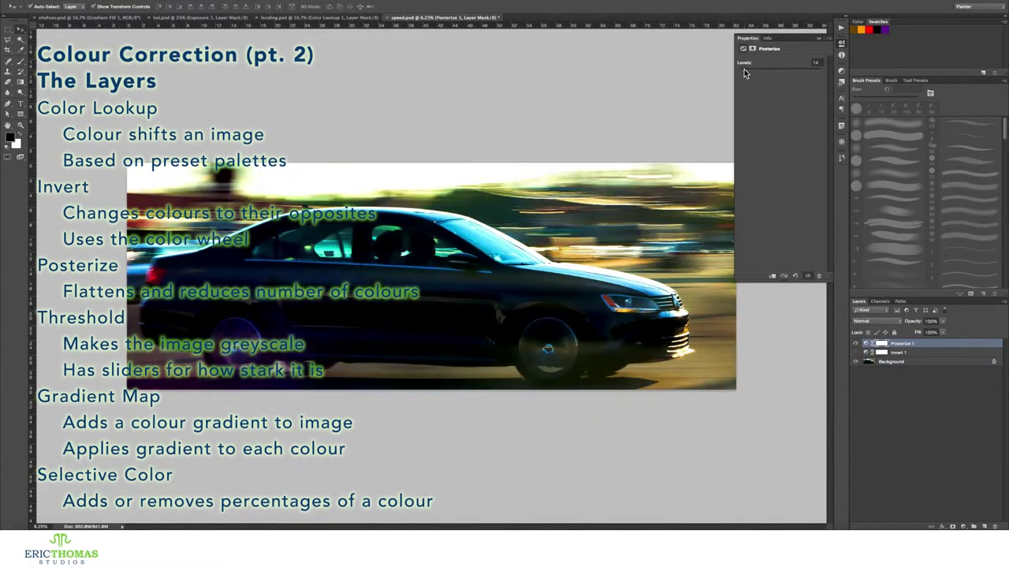
{"action": "left_click_drag", "start_coordinate": [744, 69], "coordinate": [737, 69]}
{"action": "left_click", "coordinate": [964, 525]}
{"action": "left_click", "coordinate": [957, 503]}
{"action": "left_click_drag", "start_coordinate": [781, 104], "coordinate": [759, 103]}
{"action": "left_click", "coordinate": [855, 344]}
Add a blue-and-yellow Gradient Map layer and a reddish Selective Color layer
{"action": "left_click", "coordinate": [964, 526]}
{"action": "left_click", "coordinate": [820, 64]}
{"action": "left_click", "coordinate": [793, 97]}
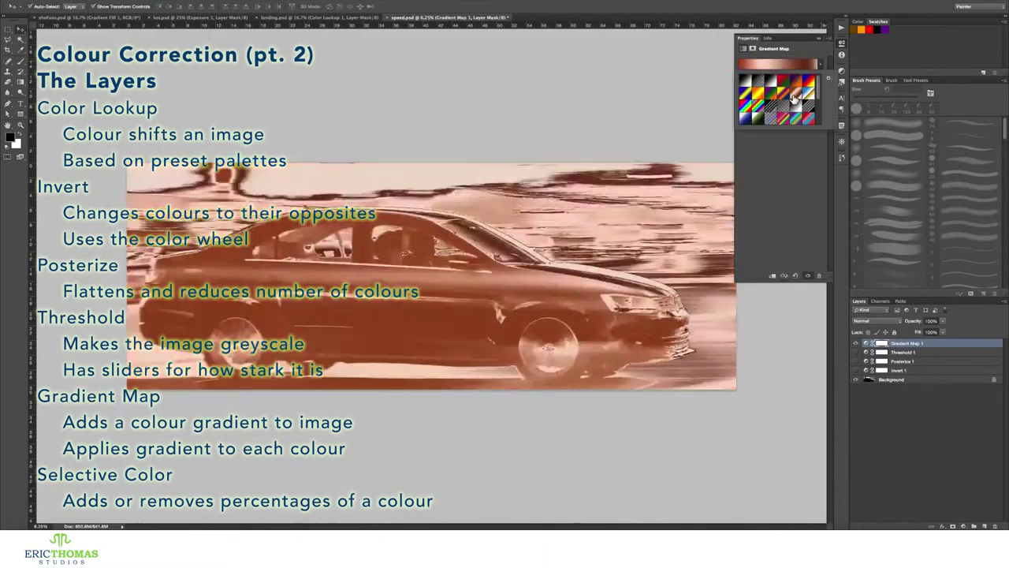
{"action": "left_click", "coordinate": [855, 344]}
{"action": "left_click", "coordinate": [963, 526]}
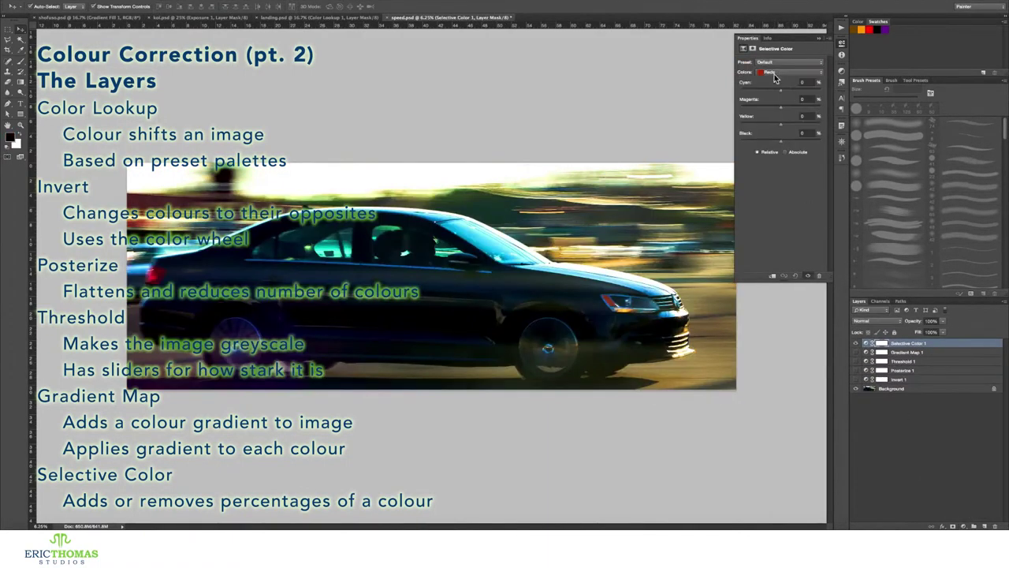
{"action": "mouse_move", "coordinate": [777, 140]}
{"action": "left_mouse_down"}
{"action": "mouse_move", "coordinate": [757, 141]}
{"action": "mouse_move", "coordinate": [784, 140]}
{"action": "left_mouse_up"}
{"action": "left_click", "coordinate": [773, 72]}
{"action": "left_click", "coordinate": [773, 100]}
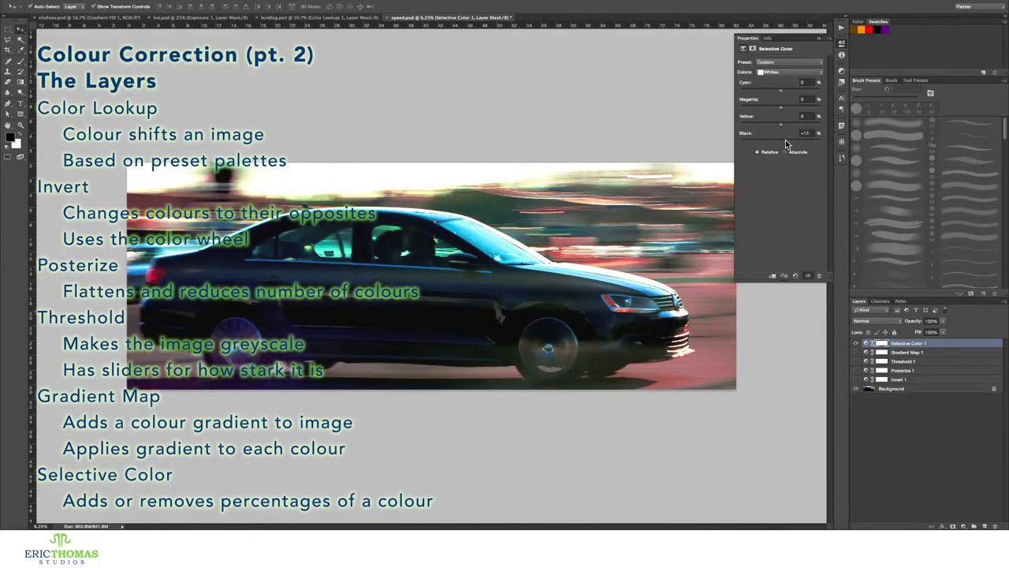
{"action": "key", "text": "Up"}
Duplicate the Background above Invert and set Posterize 1's blend mode to Pin Light
{"action": "mouse_move", "coordinate": [856, 344]}
{"action": "left_mouse_down"}
{"action": "mouse_move", "coordinate": [855, 380]}
{"action": "mouse_move", "coordinate": [887, 375]}
{"action": "left_mouse_up"}
{"action": "left_click", "coordinate": [891, 388]}
{"action": "left_click", "coordinate": [906, 370]}
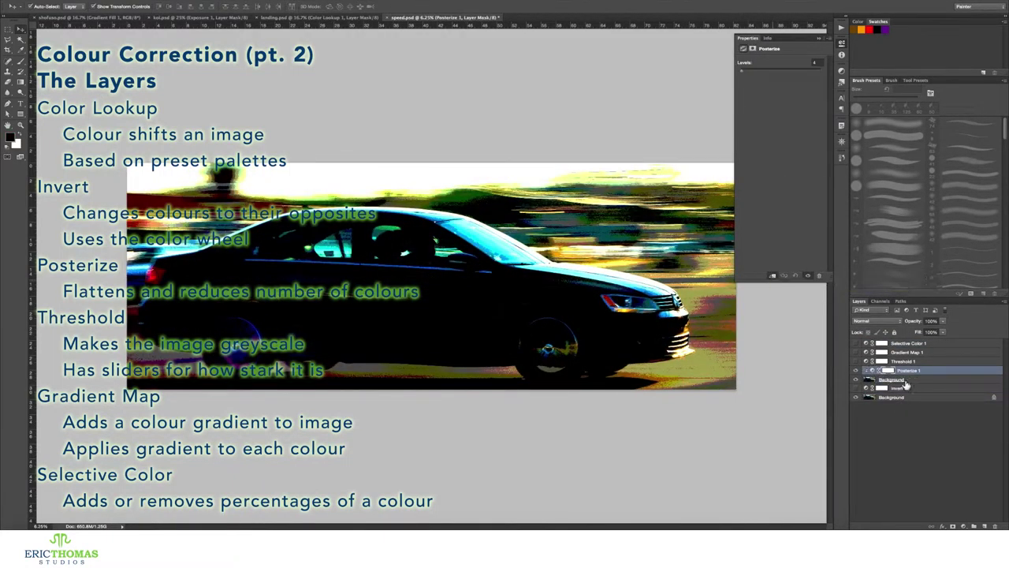
{"action": "left_click", "coordinate": [864, 324]}
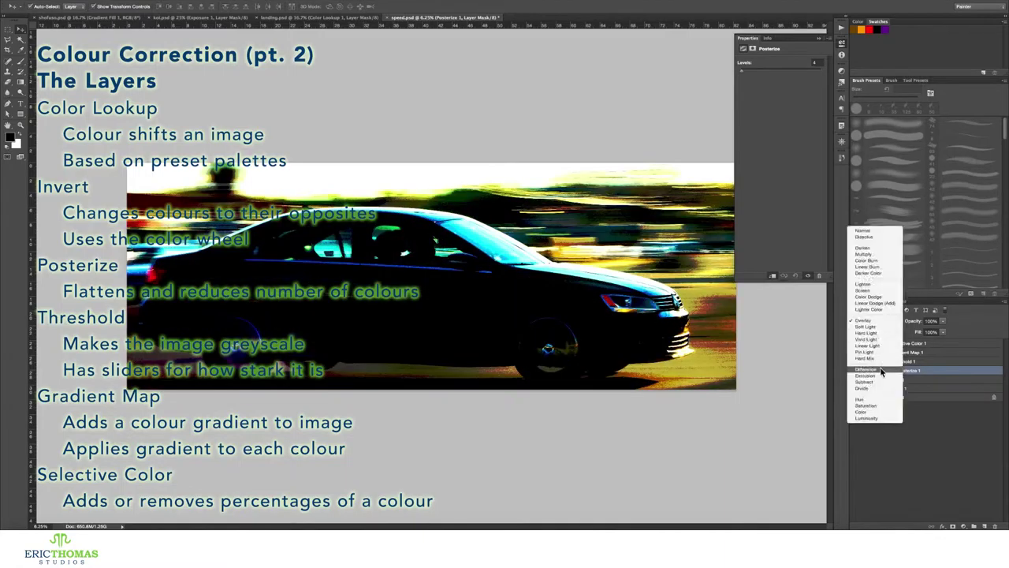
{"action": "left_click", "coordinate": [886, 316]}
{"action": "left_click", "coordinate": [866, 363]}
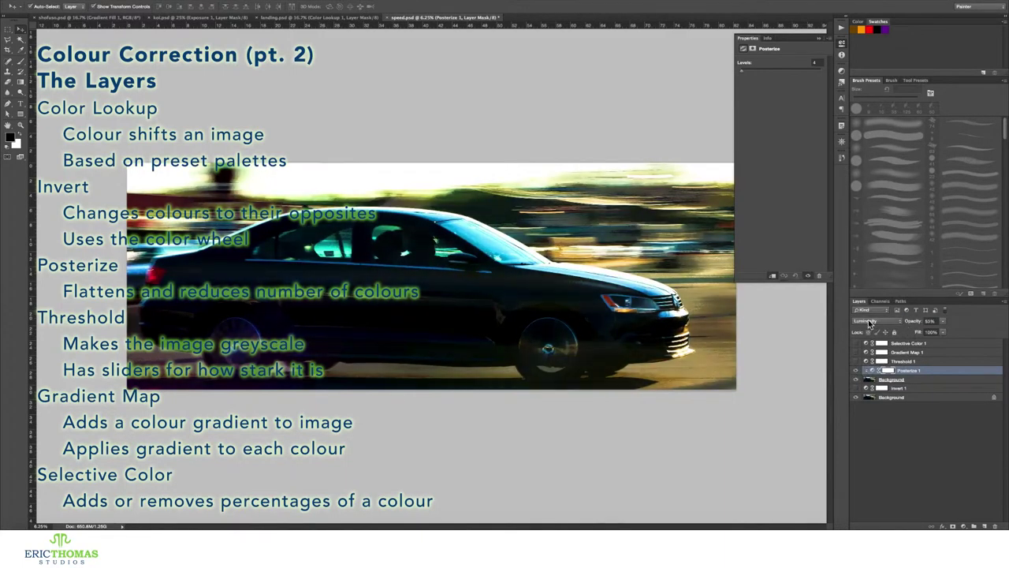
{"action": "left_click", "coordinate": [869, 323]}
{"action": "left_click", "coordinate": [879, 398]}
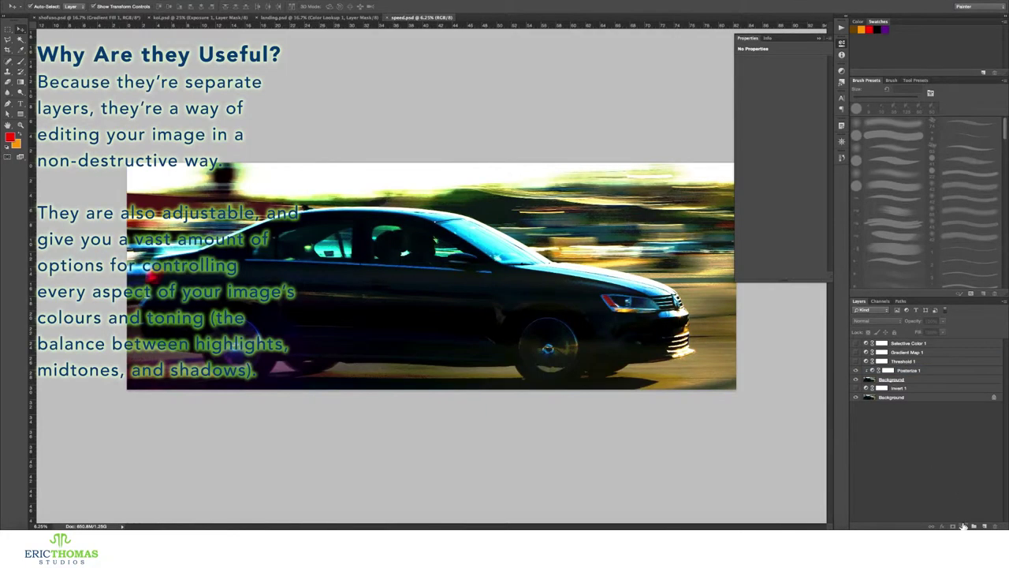
Drag the original locked Background layer above Posterize 1 in the Layers panel
{"action": "left_click", "coordinate": [931, 380]}
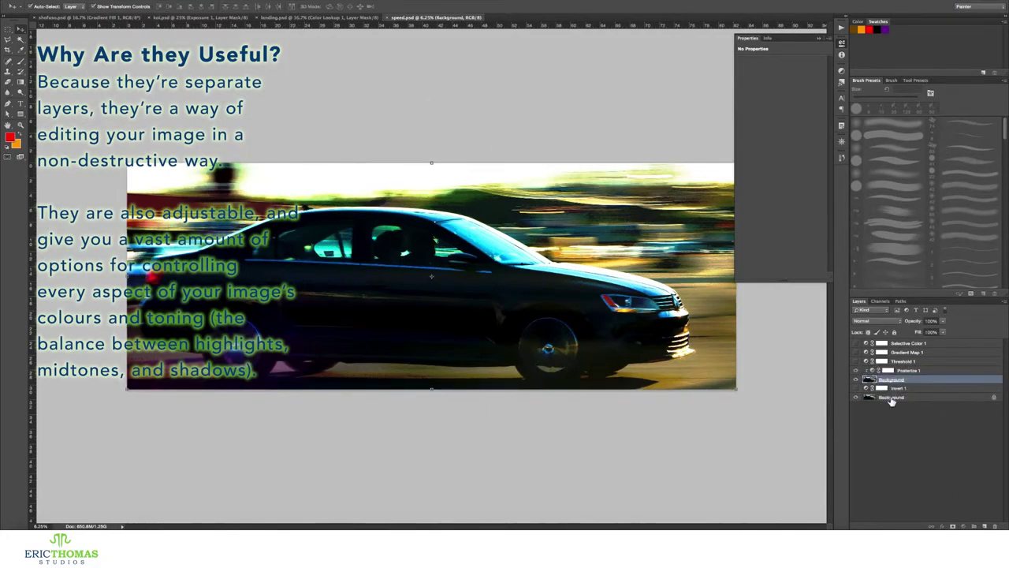
{"action": "left_click", "coordinate": [890, 399]}
{"action": "left_click_drag", "start_coordinate": [892, 398], "coordinate": [892, 375]}
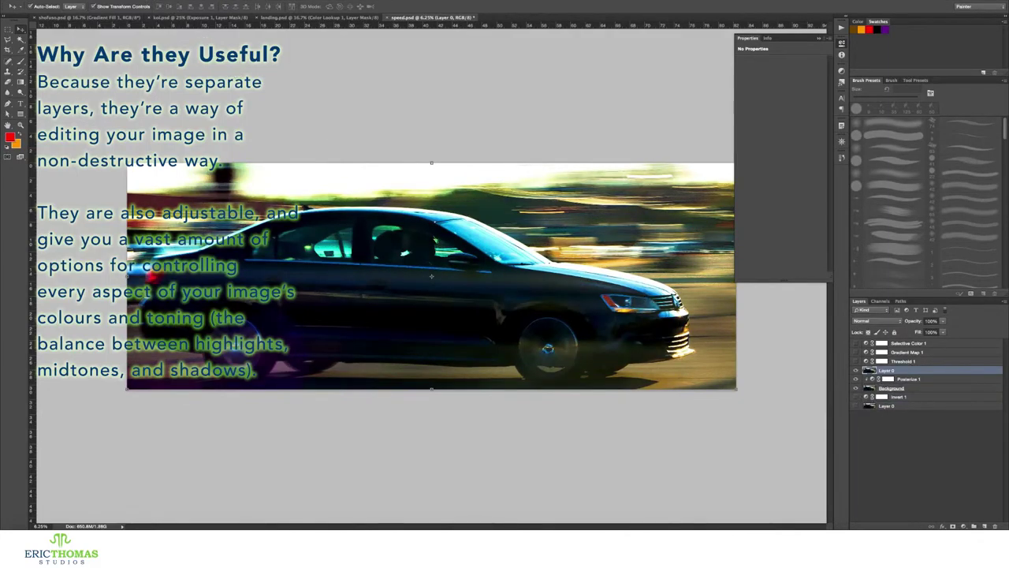
{"action": "left_click", "coordinate": [107, 2]}
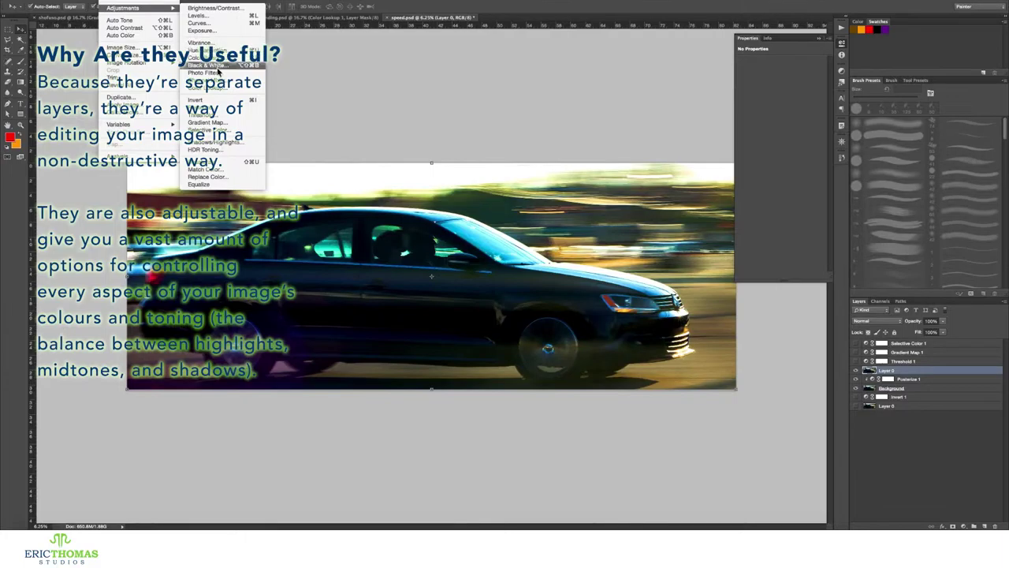
Cancel a direct Image > Adjustments > Posterize and keep Layer 0 above Posterize 1
{"action": "left_click", "coordinate": [206, 108]}
{"action": "left_click", "coordinate": [562, 166]}
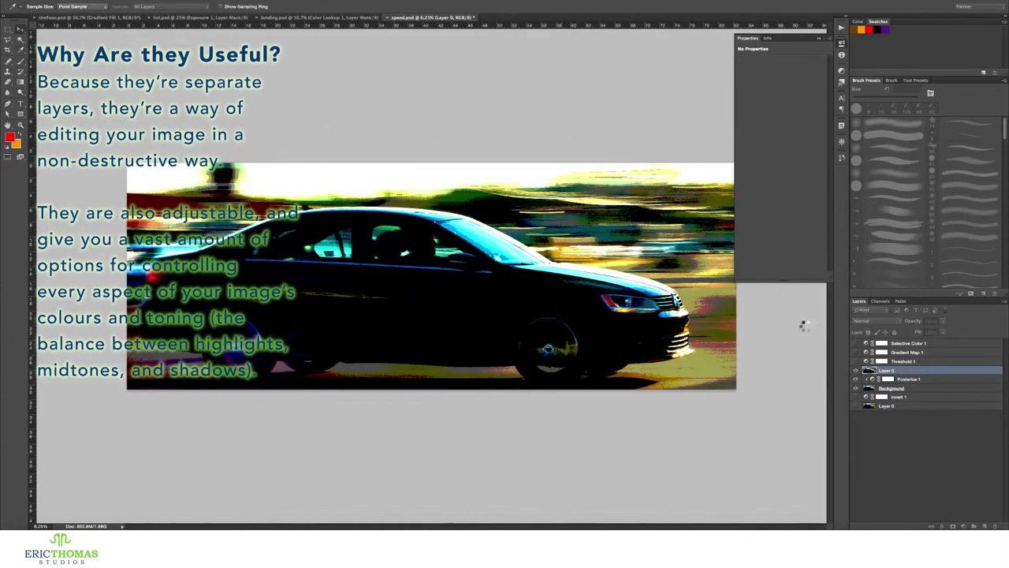
{"action": "left_click", "coordinate": [858, 370]}
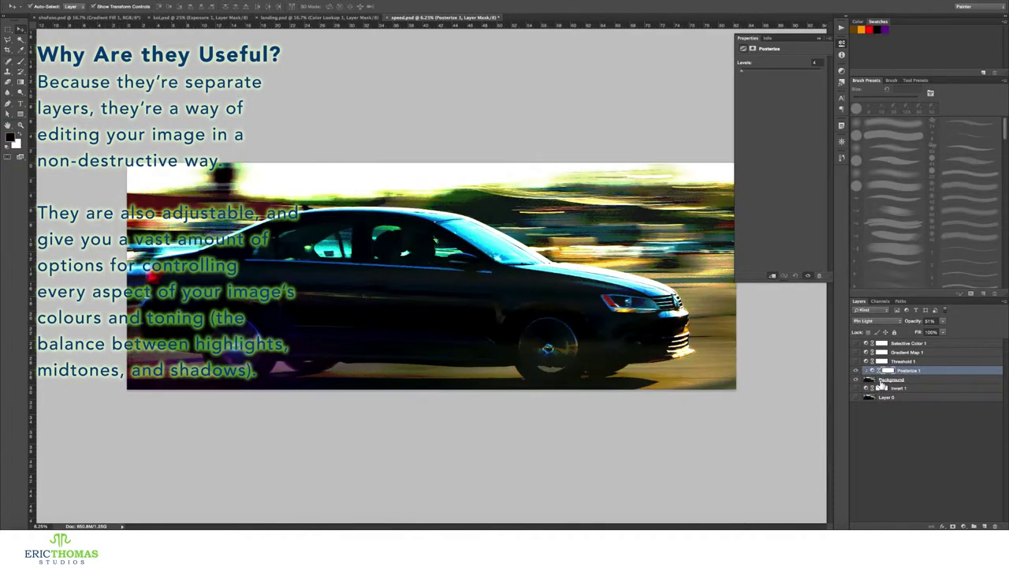
{"action": "left_click_drag", "start_coordinate": [882, 384], "coordinate": [879, 368]}
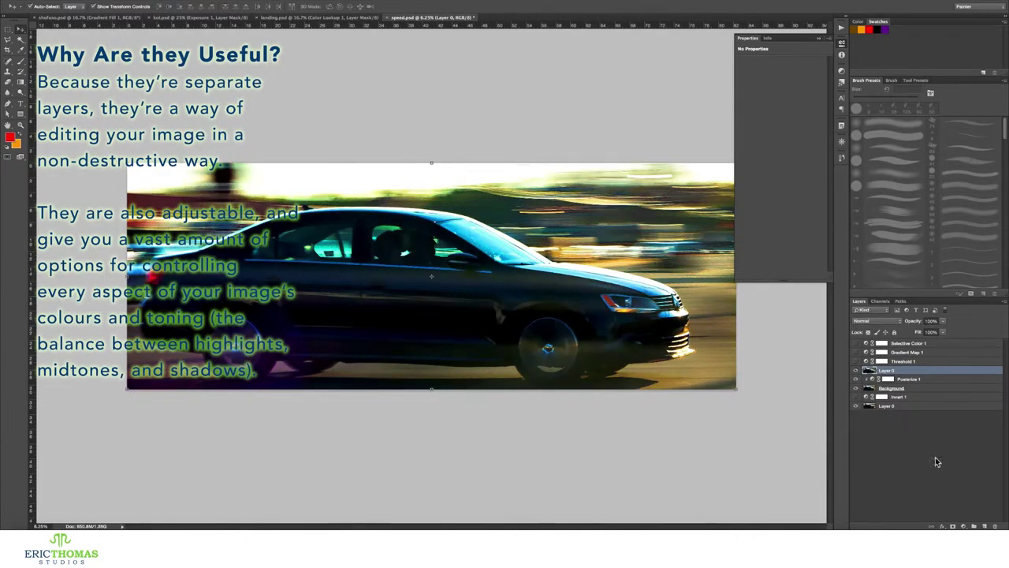
Show the Adjustments panel from the Window menu
{"action": "left_click", "coordinate": [964, 527]}
{"action": "left_click", "coordinate": [841, 73]}
{"action": "left_click", "coordinate": [256, 0]}
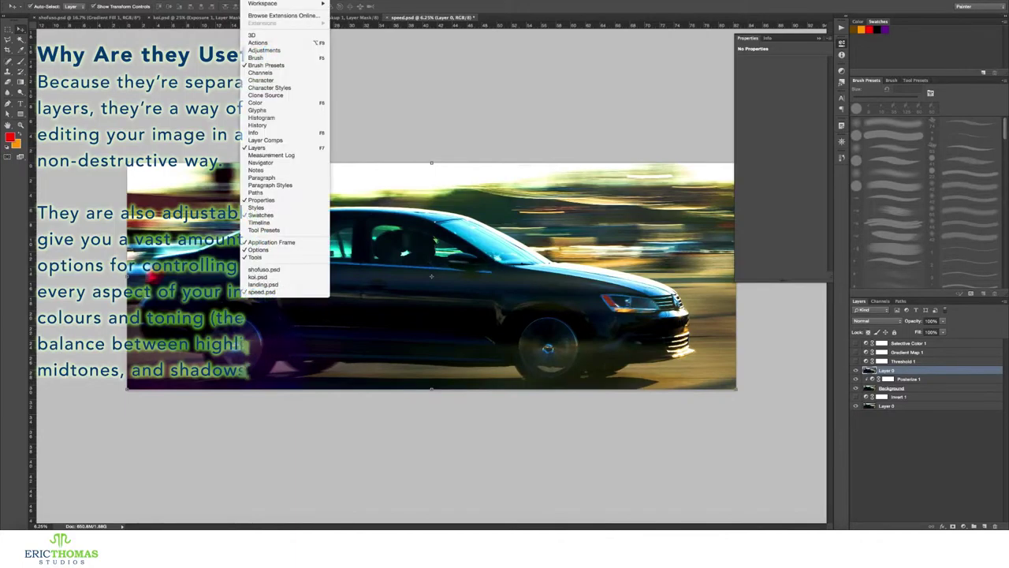
{"action": "left_click", "coordinate": [265, 50]}
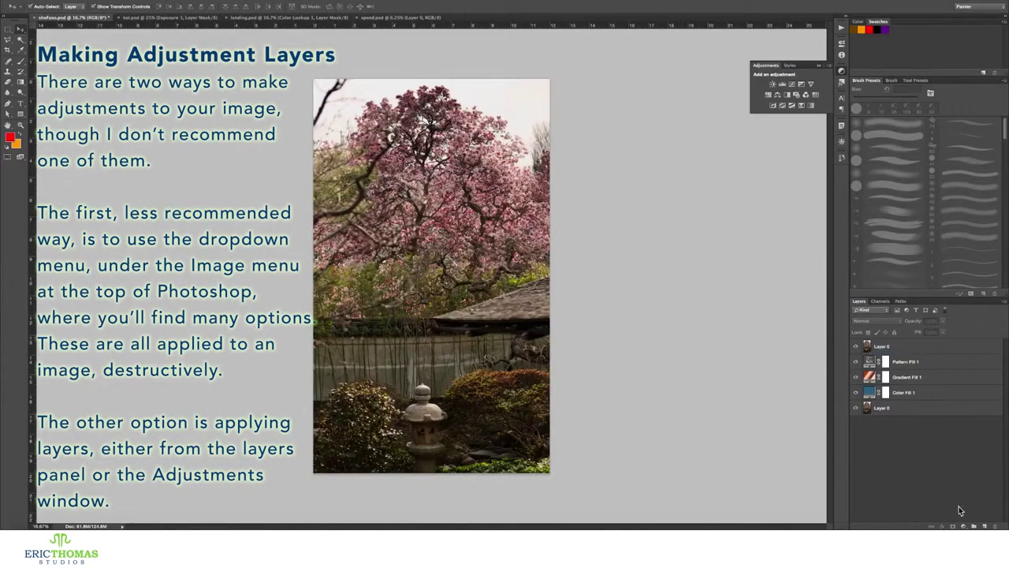
Add a Hue/Saturation layer to the garden photo and brighten the Magentas to +18 lightness
{"action": "left_click", "coordinate": [964, 526]}
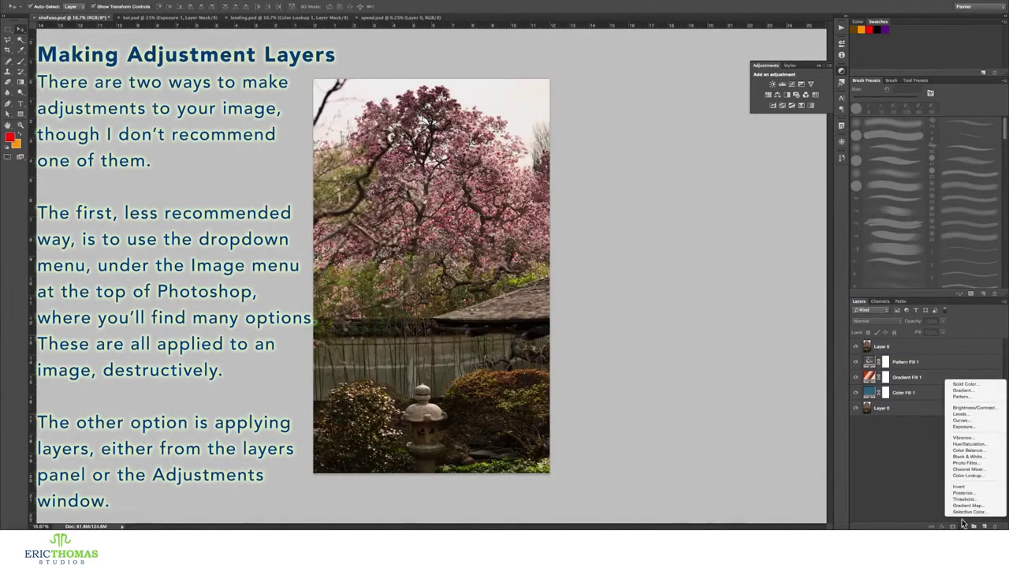
{"action": "left_click", "coordinate": [963, 444]}
{"action": "left_click", "coordinate": [776, 73]}
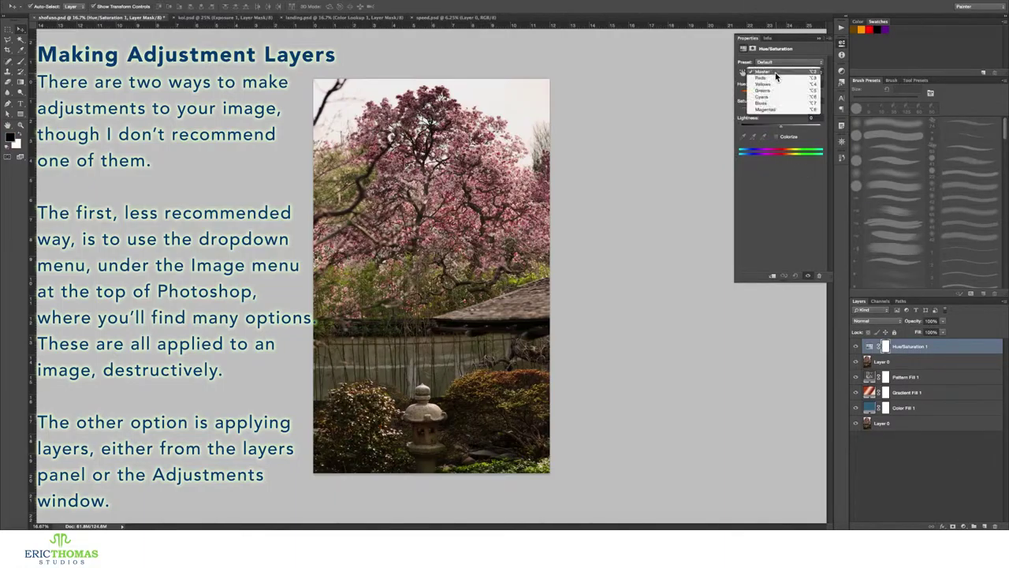
{"action": "left_click", "coordinate": [776, 114]}
{"action": "left_click_drag", "start_coordinate": [780, 126], "coordinate": [786, 126]}
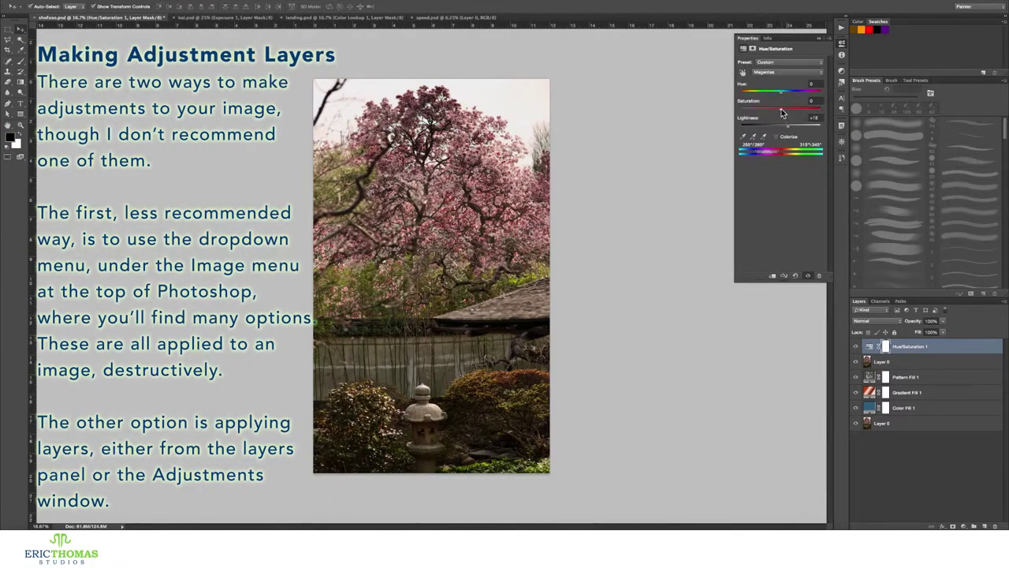
Desaturate the Reds to about -69 and brighten them, leaving Greens at -66 saturation, +52 lightness
{"action": "left_click", "coordinate": [776, 72]}
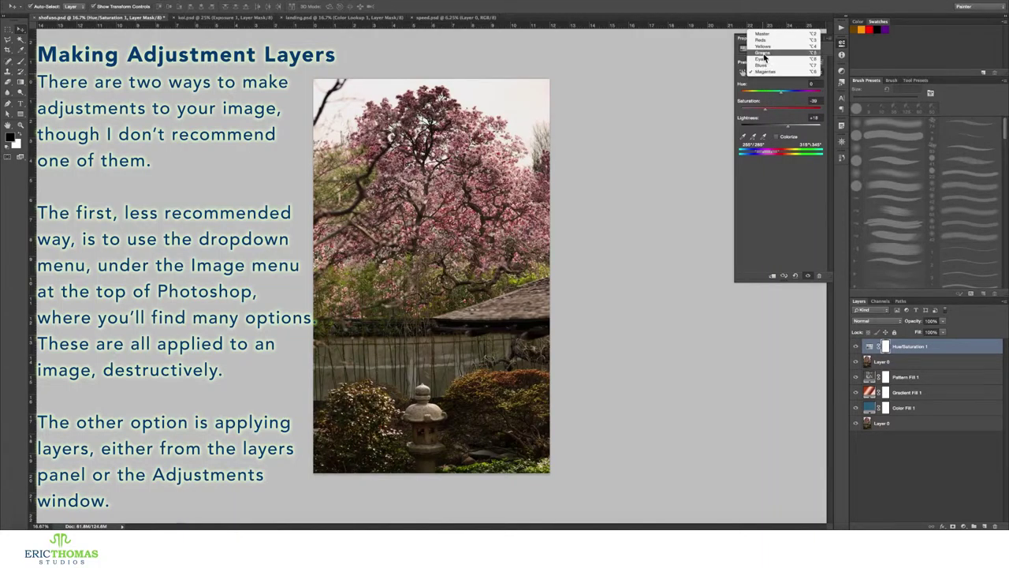
{"action": "left_click", "coordinate": [776, 52]}
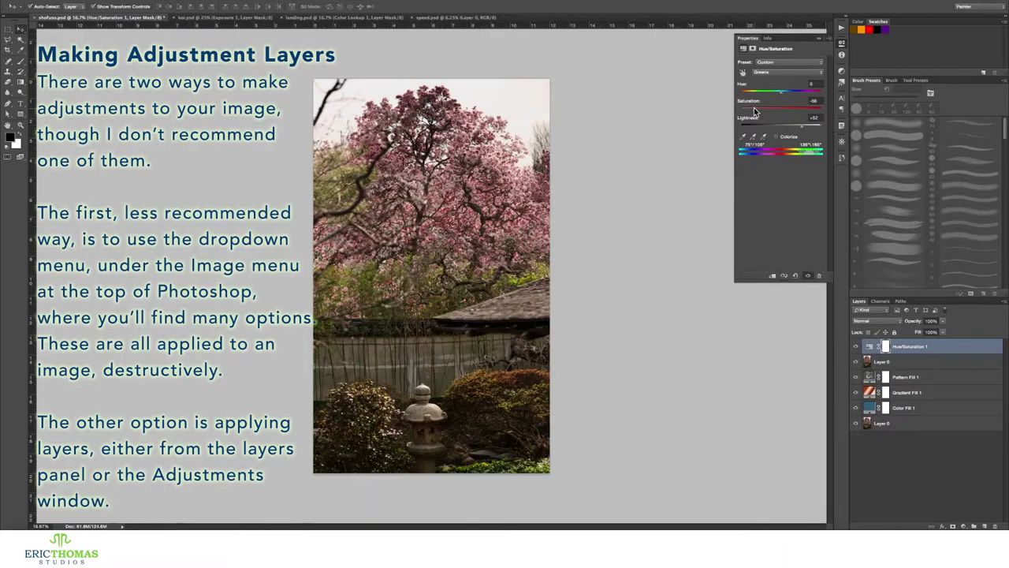
{"action": "left_click", "coordinate": [762, 73]}
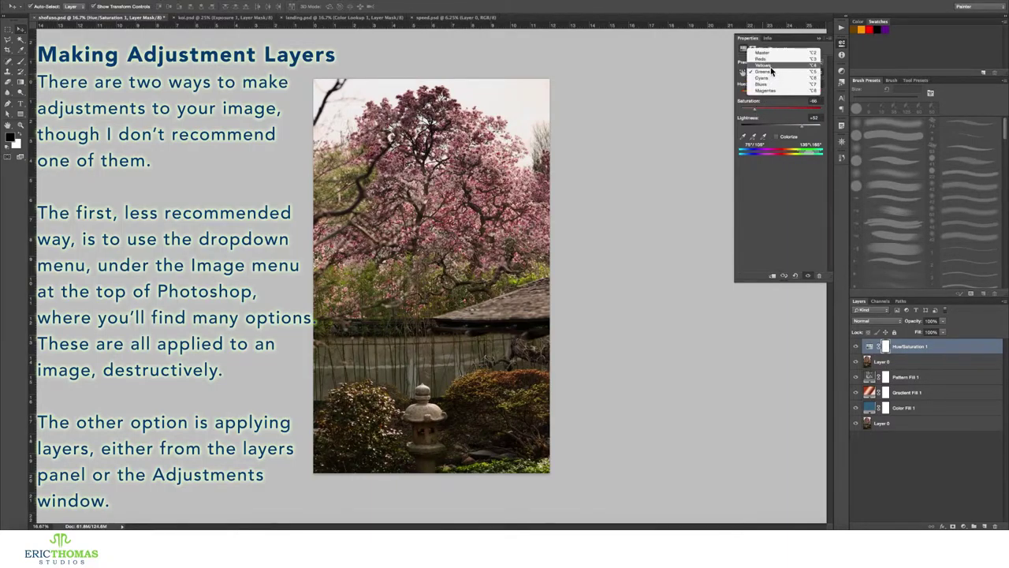
{"action": "left_click", "coordinate": [769, 57]}
{"action": "mouse_move", "coordinate": [781, 103]}
{"action": "left_mouse_down"}
{"action": "mouse_move", "coordinate": [757, 112]}
{"action": "mouse_move", "coordinate": [785, 117]}
{"action": "left_mouse_up"}
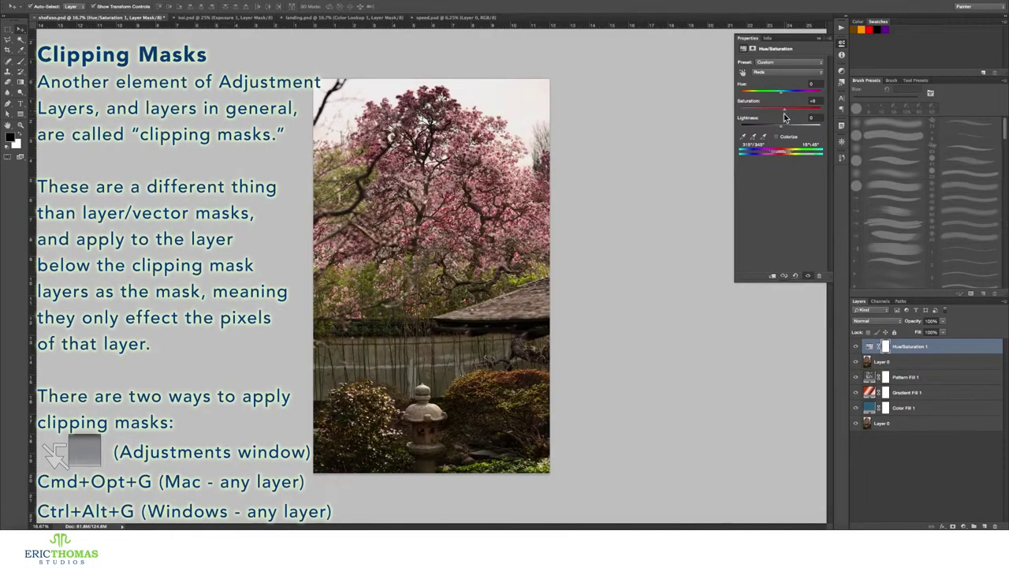
{"action": "left_click_drag", "start_coordinate": [788, 129], "coordinate": [801, 129]}
{"action": "left_click", "coordinate": [780, 72]}
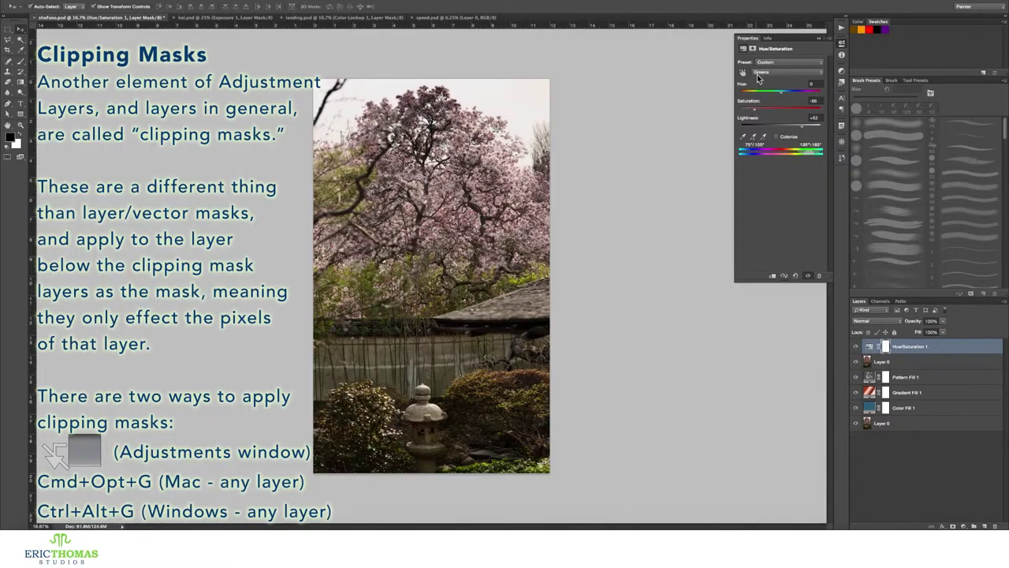
{"action": "left_click", "coordinate": [759, 75]}
{"action": "left_click", "coordinate": [964, 463]}
Add a Levels layer, shift the Green channel's midtones, and set the RGB midtone to 1.16
{"action": "left_click", "coordinate": [961, 522]}
{"action": "left_click", "coordinate": [967, 420]}
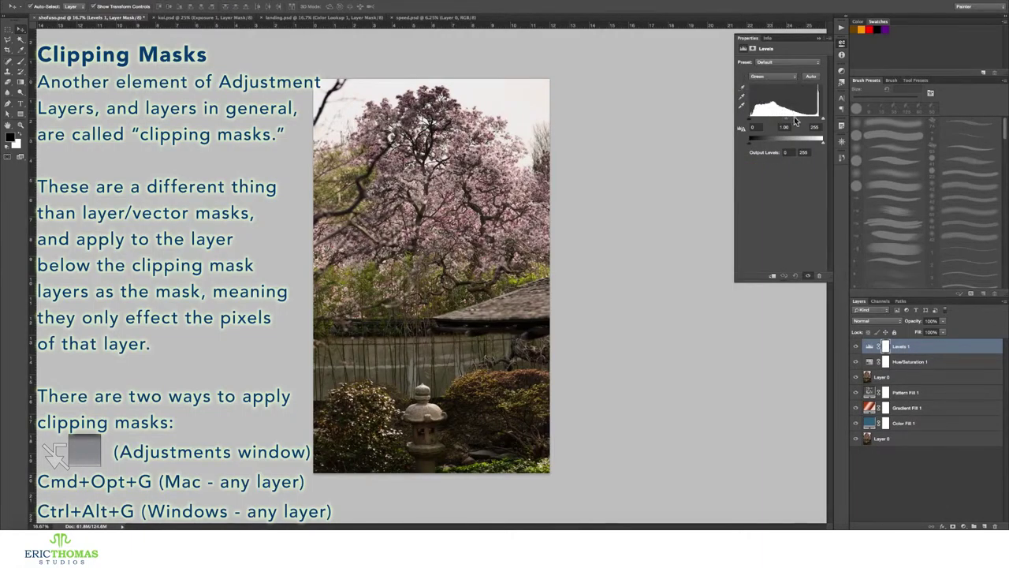
{"action": "left_click_drag", "start_coordinate": [795, 120], "coordinate": [784, 124]}
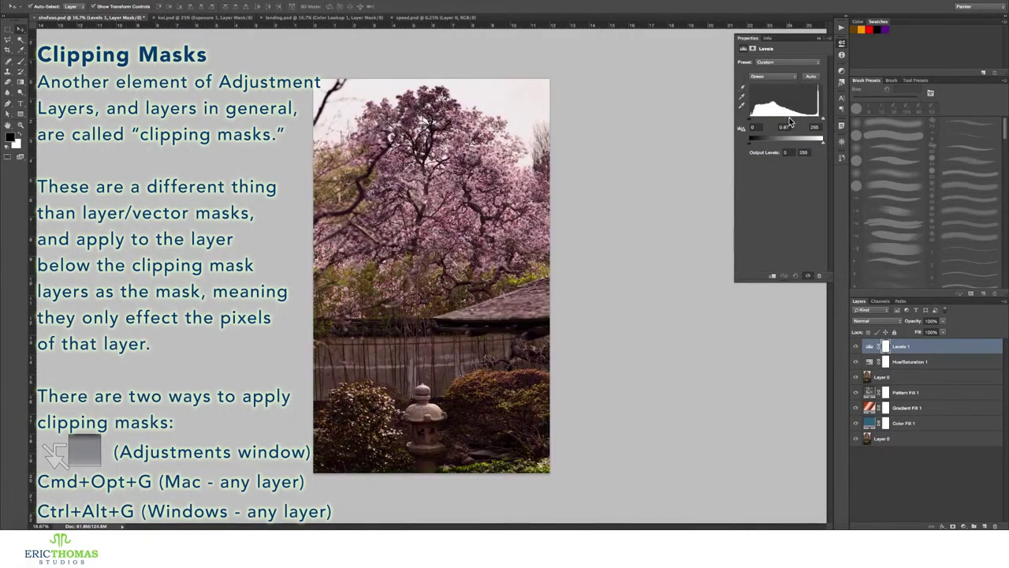
{"action": "left_click", "coordinate": [778, 76]}
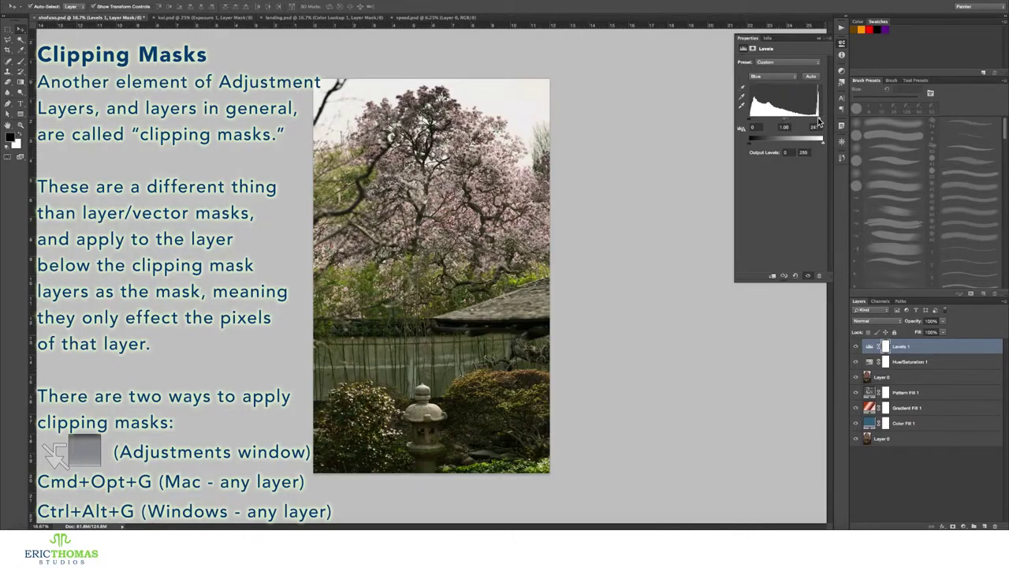
{"action": "left_click", "coordinate": [778, 77]}
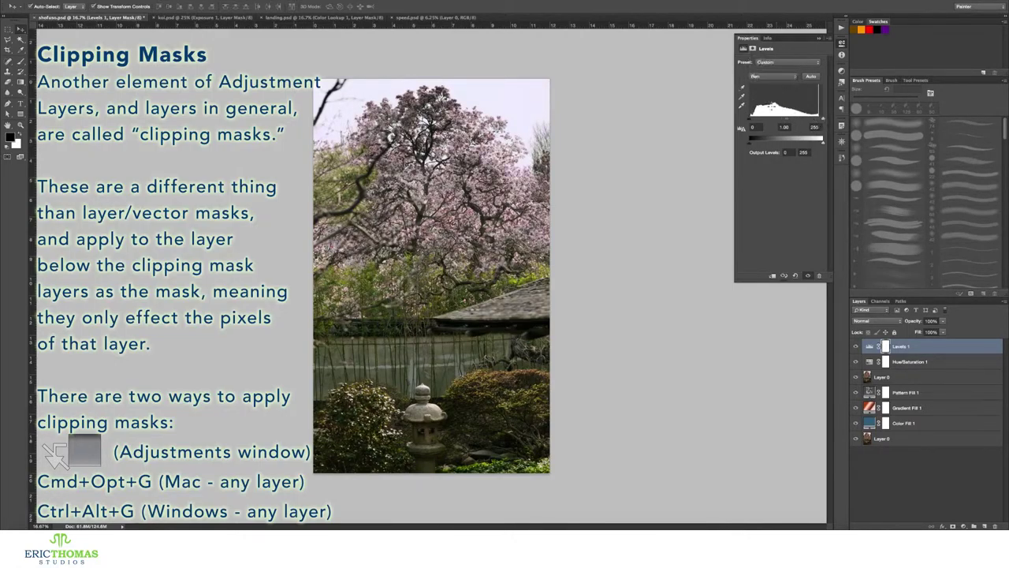
{"action": "left_click", "coordinate": [772, 77]}
{"action": "left_click_drag", "start_coordinate": [785, 124], "coordinate": [783, 118]}
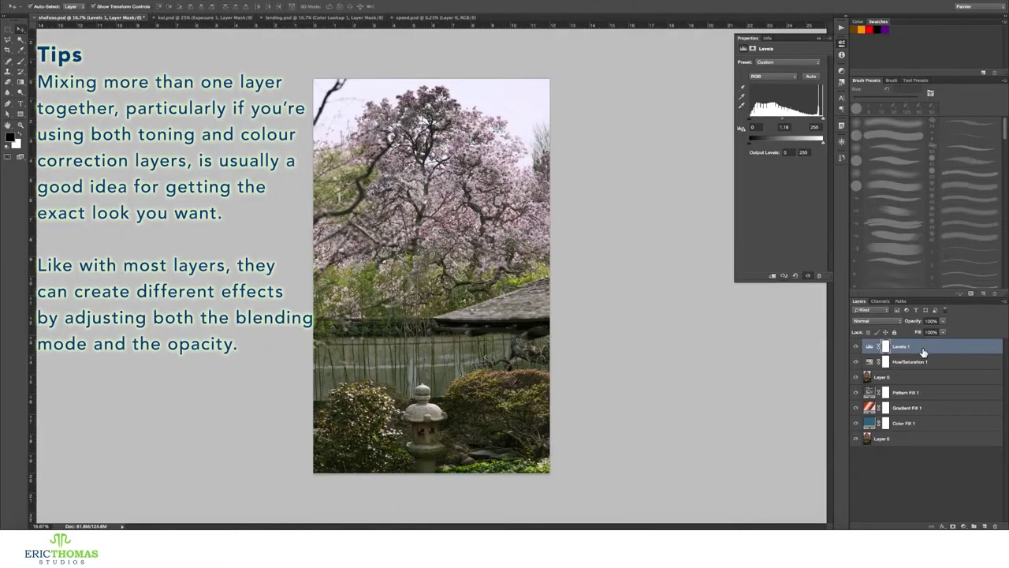
Add a Color Lookup layer using the EdgyAmber.3DL look
{"action": "left_click", "coordinate": [962, 524]}
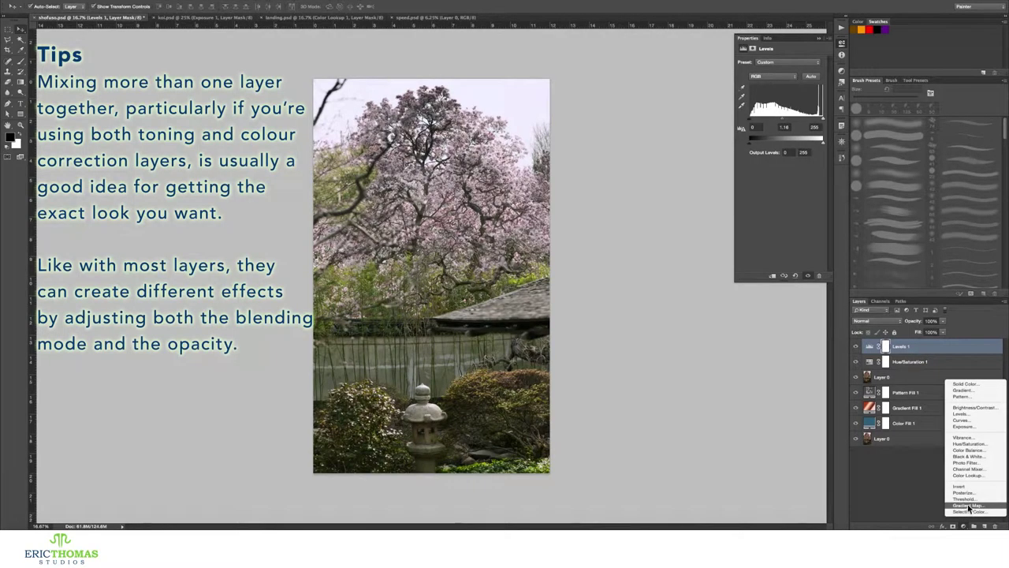
{"action": "left_click", "coordinate": [975, 478]}
{"action": "left_click", "coordinate": [805, 62]}
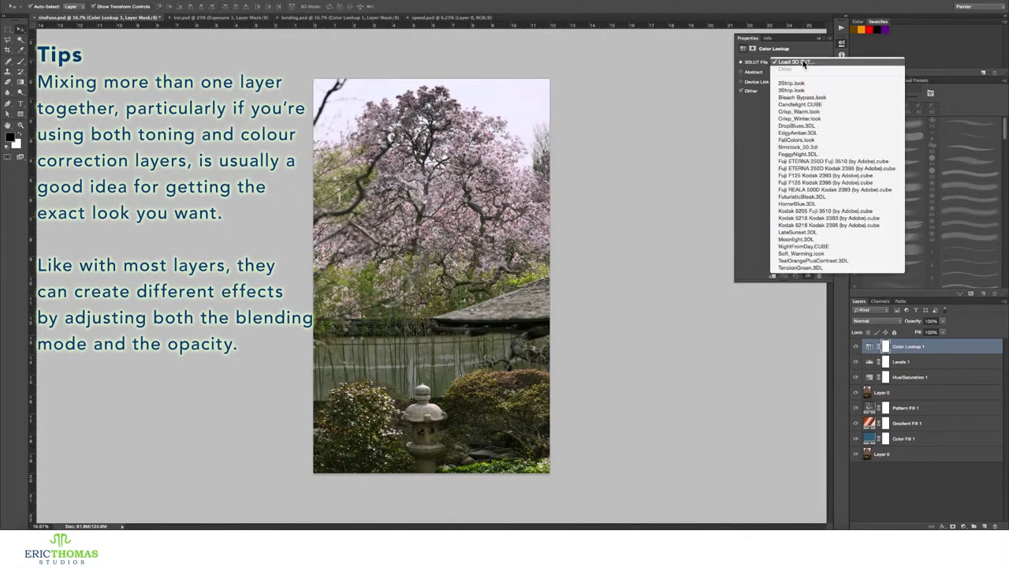
{"action": "left_click", "coordinate": [811, 133]}
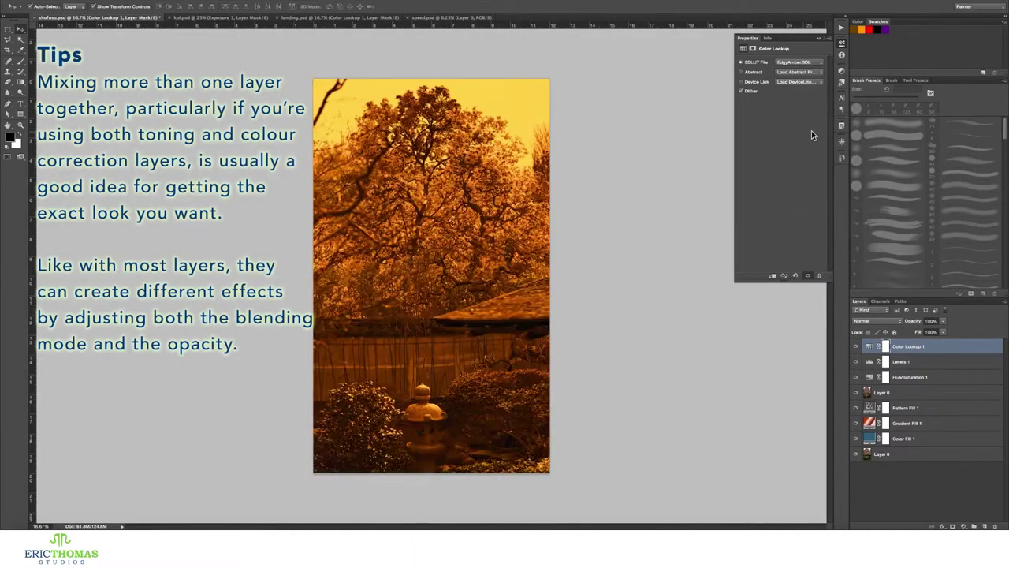
Blend the Color Lookup layer in Overlay mode at 25% opacity
{"action": "left_click", "coordinate": [871, 321]}
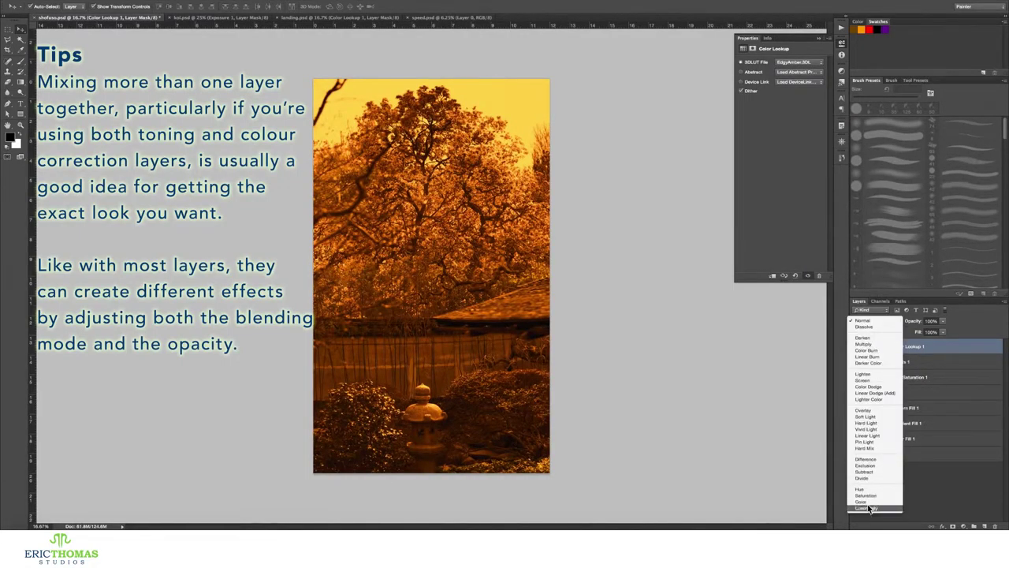
{"action": "left_click", "coordinate": [866, 489]}
{"action": "left_click", "coordinate": [871, 320]}
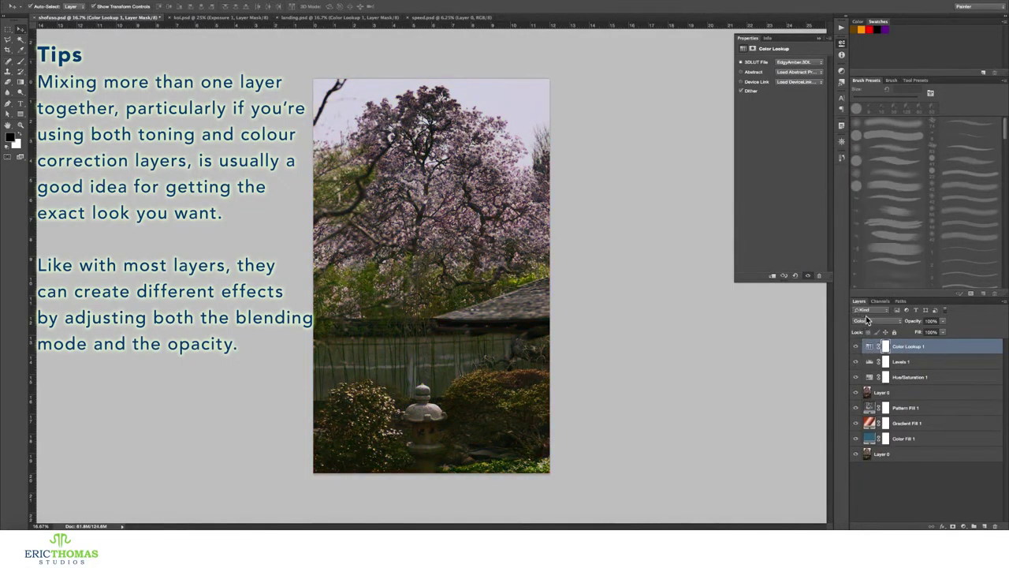
{"action": "left_click_drag", "start_coordinate": [913, 323], "coordinate": [878, 326]}
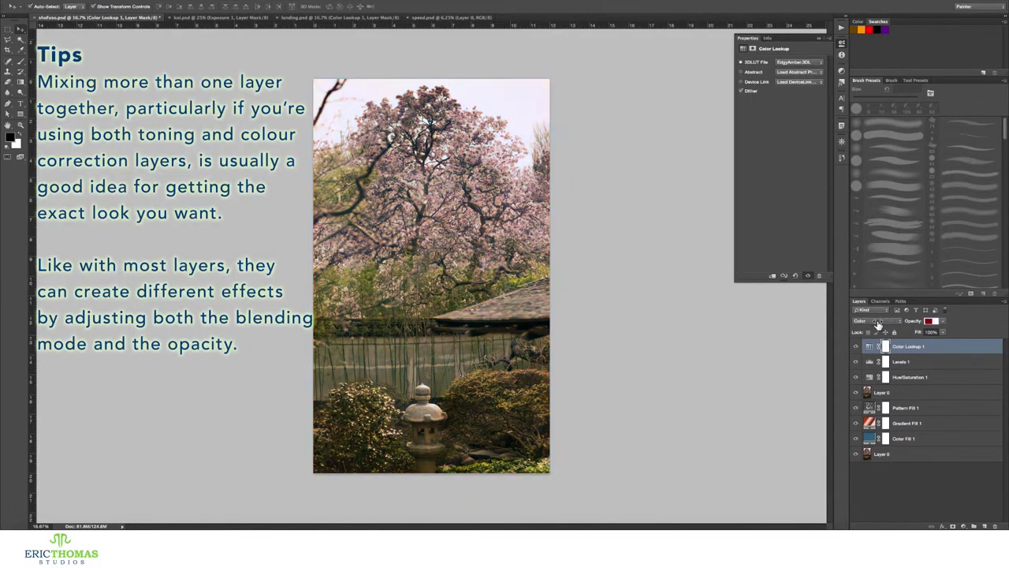
{"action": "left_click", "coordinate": [879, 320]}
{"action": "left_click", "coordinate": [875, 233]}
{"action": "left_click", "coordinate": [907, 324]}
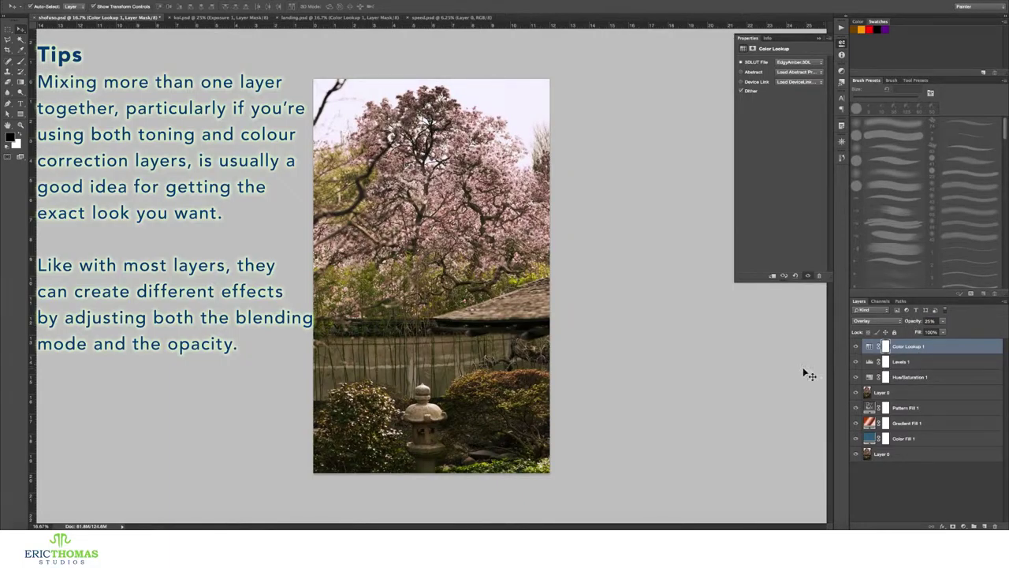
{"action": "left_click", "coordinate": [963, 526]}
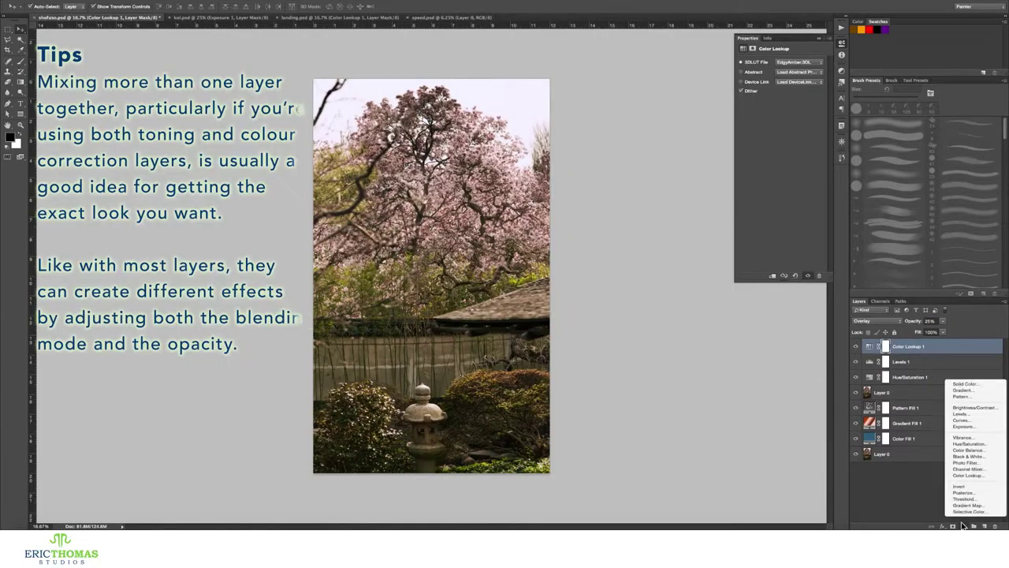
Add a Curves layer and try the Linear Contrast and Medium Contrast presets
{"action": "left_click", "coordinate": [966, 420]}
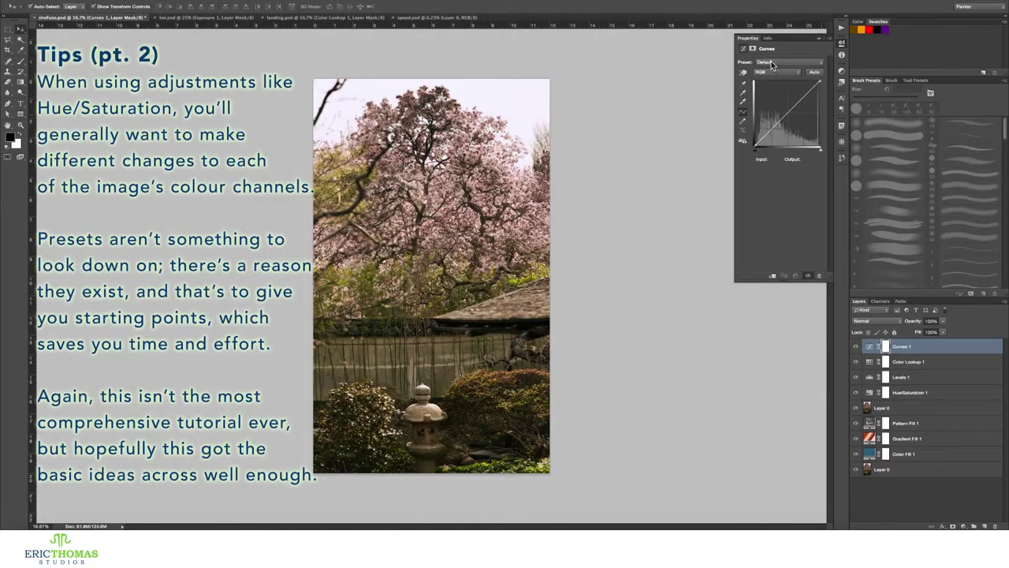
{"action": "left_click", "coordinate": [772, 62]}
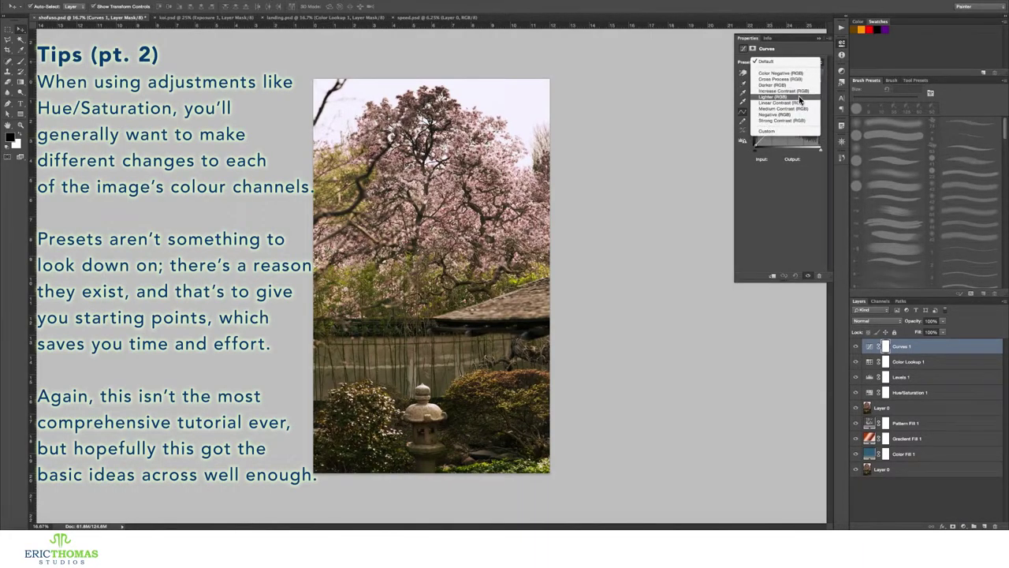
{"action": "left_click", "coordinate": [801, 103]}
{"action": "left_click", "coordinate": [778, 60]}
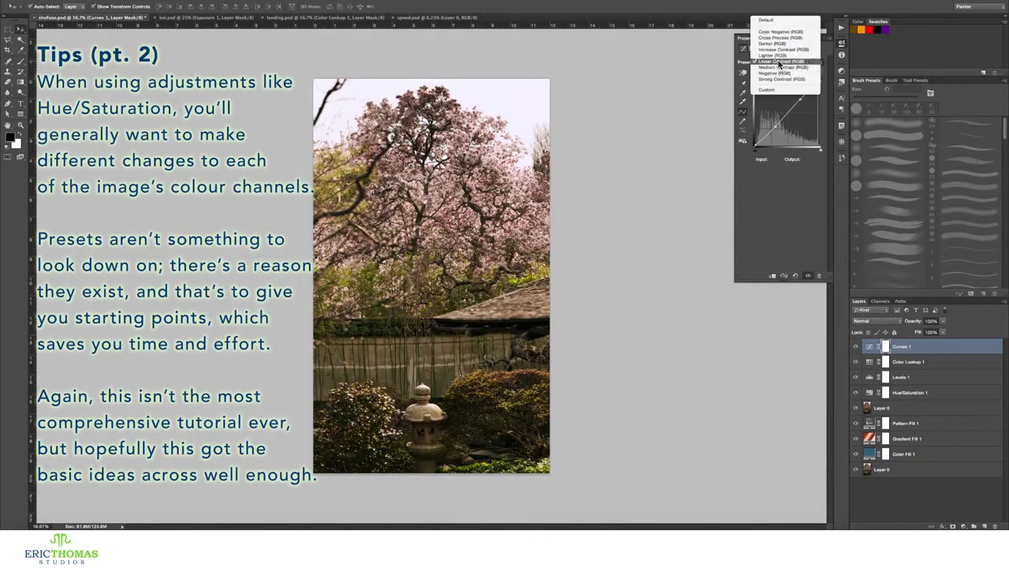
{"action": "left_click", "coordinate": [778, 70]}
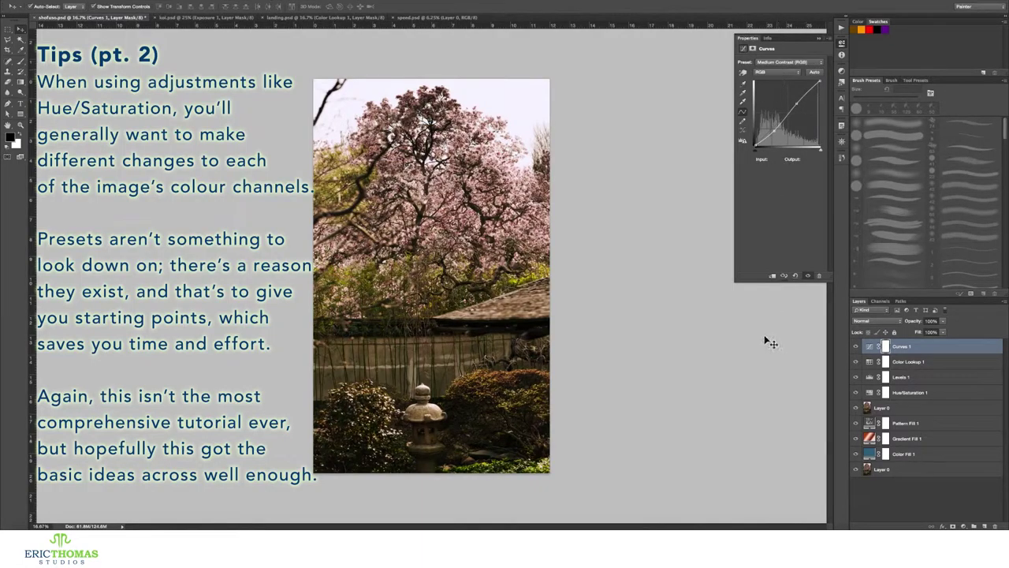
Try the Cross Process and Lighter presets, then reshape the RGB curve with custom points
{"action": "left_click", "coordinate": [776, 61]}
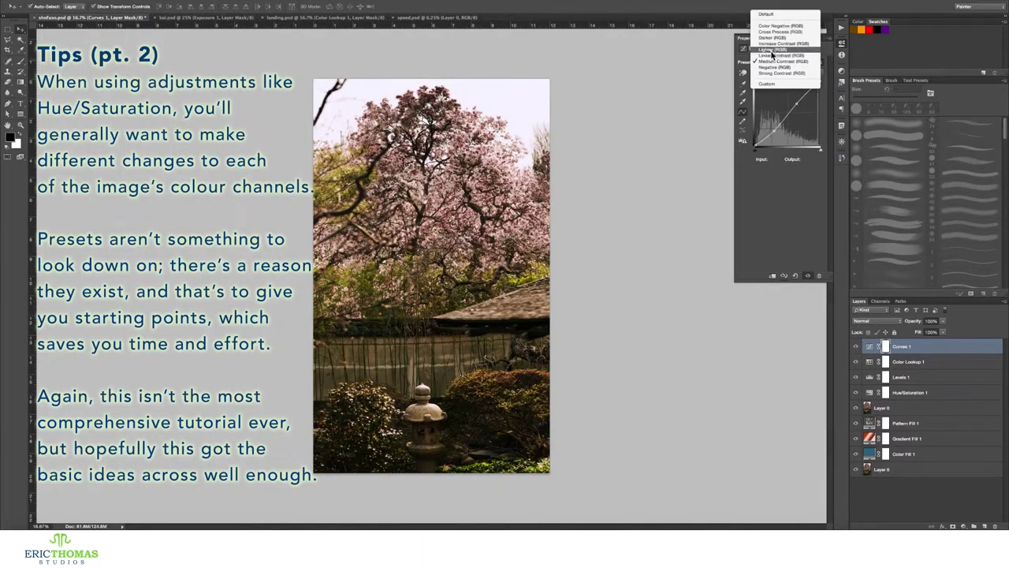
{"action": "left_click", "coordinate": [773, 32]}
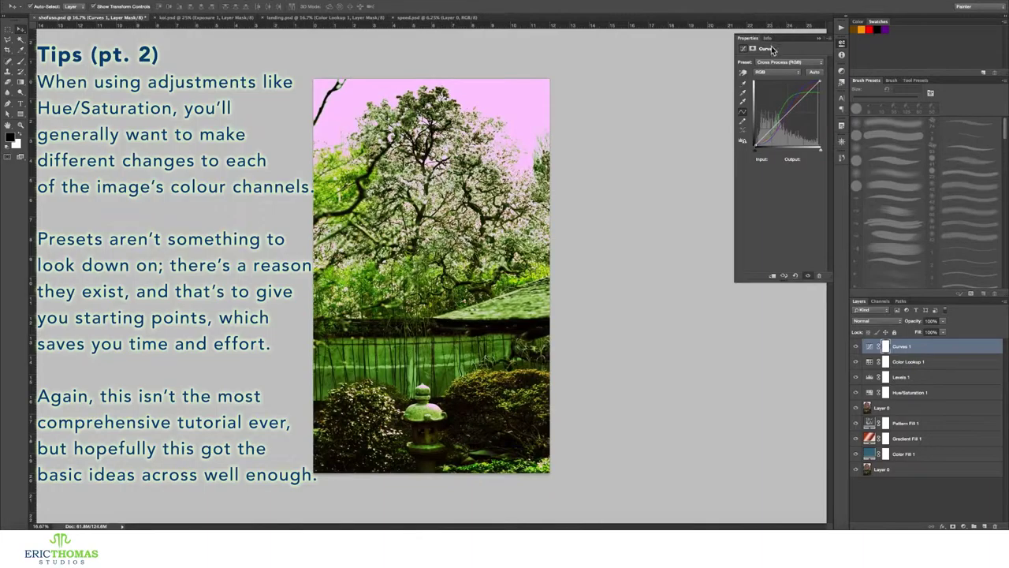
{"action": "left_click", "coordinate": [768, 63]}
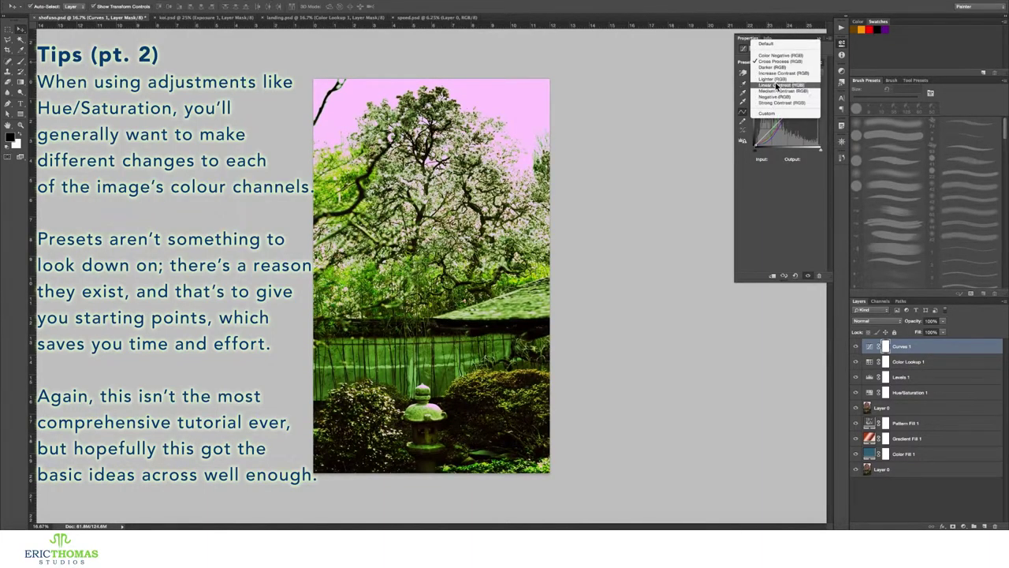
{"action": "left_click", "coordinate": [772, 78]}
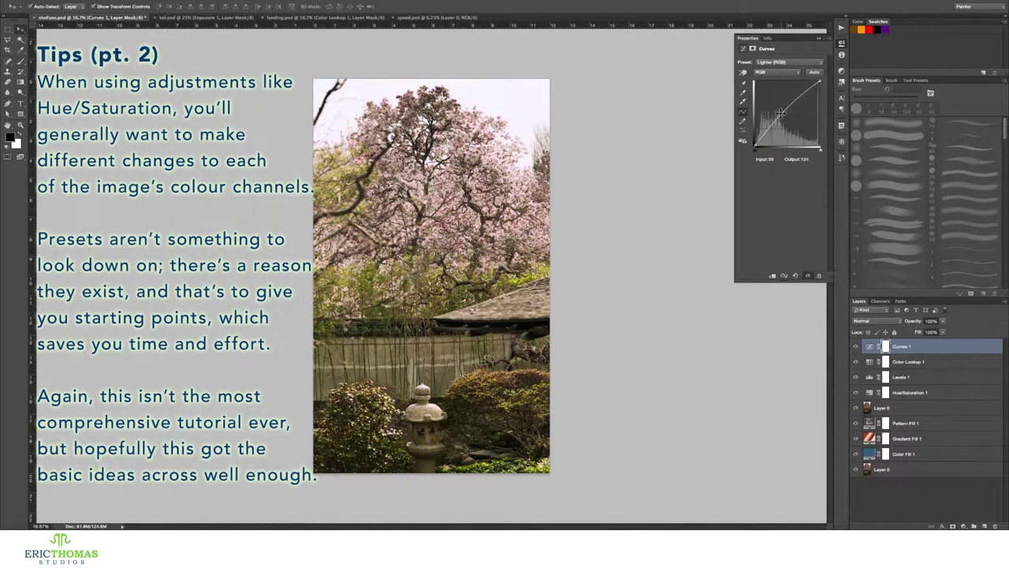
{"action": "left_click_drag", "start_coordinate": [766, 133], "coordinate": [768, 132]}
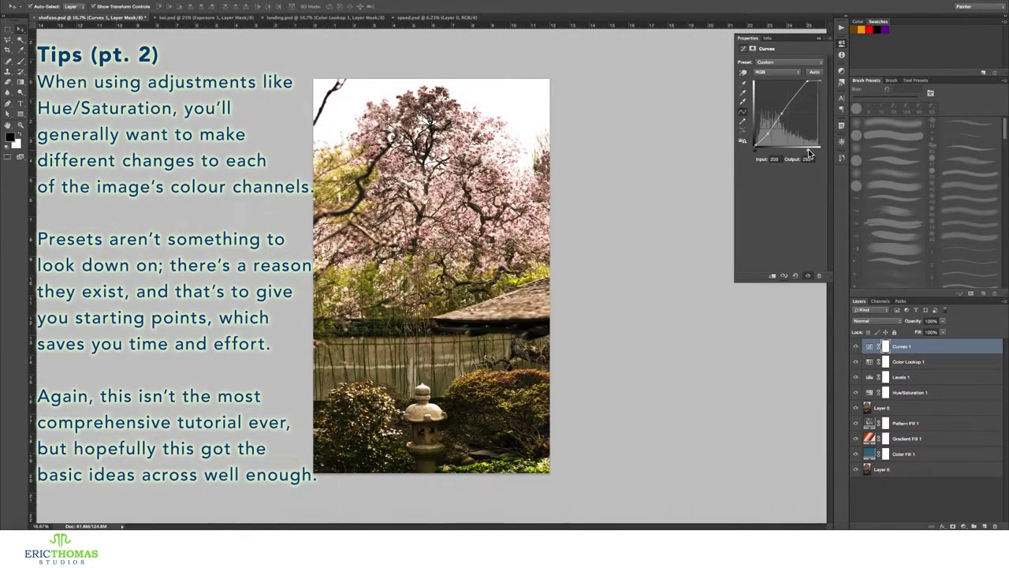
{"action": "left_click_drag", "start_coordinate": [820, 154], "coordinate": [761, 155]}
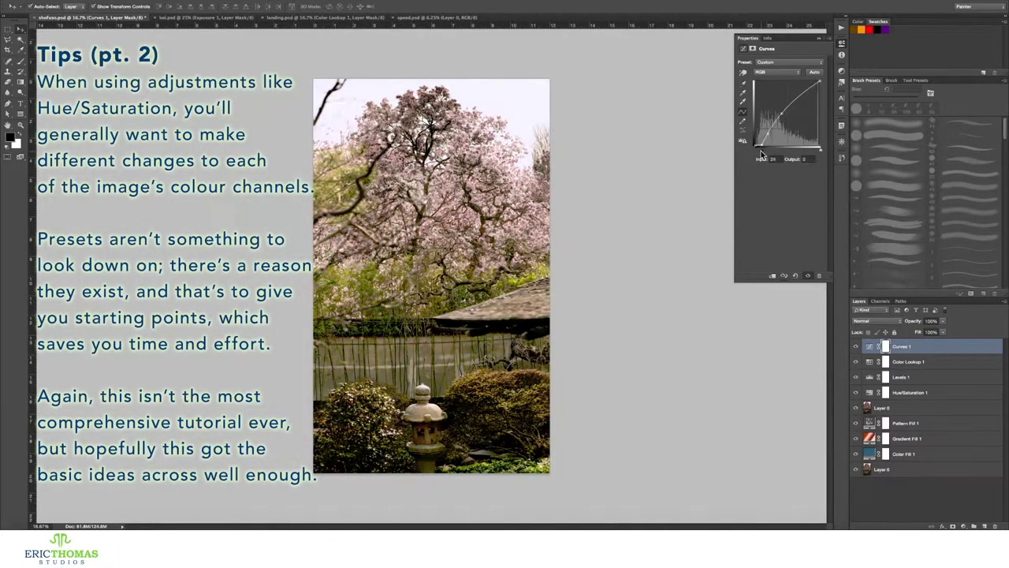